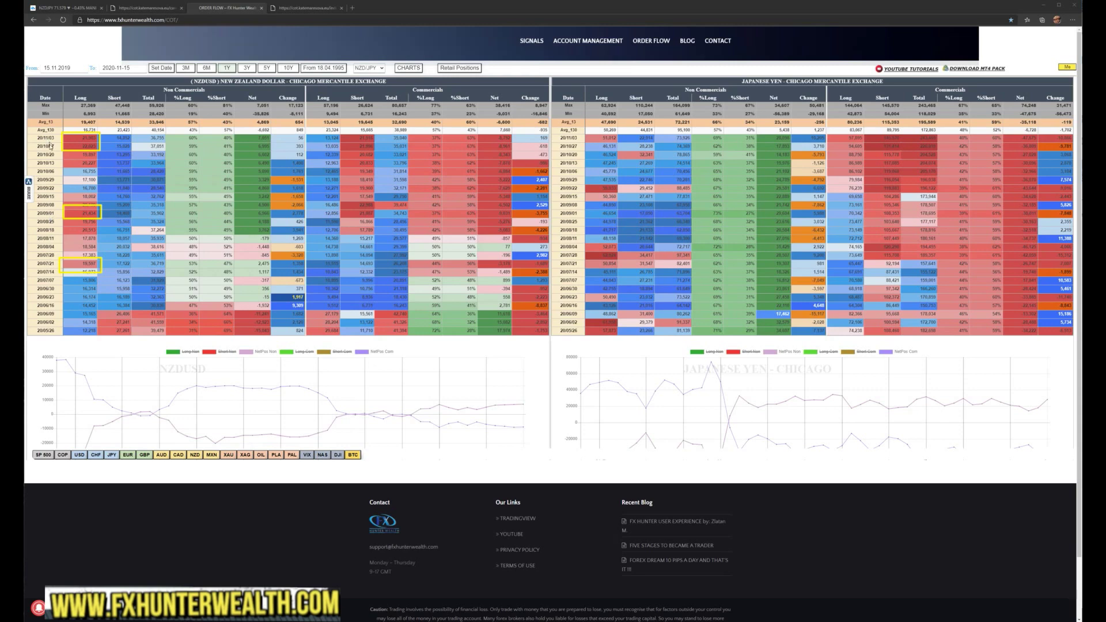
- Open the NZDJPY retail positions table, highlight the short percentage for 11 November, and underline the 29 October row
{"action": "left_click", "coordinate": [87, 8]}
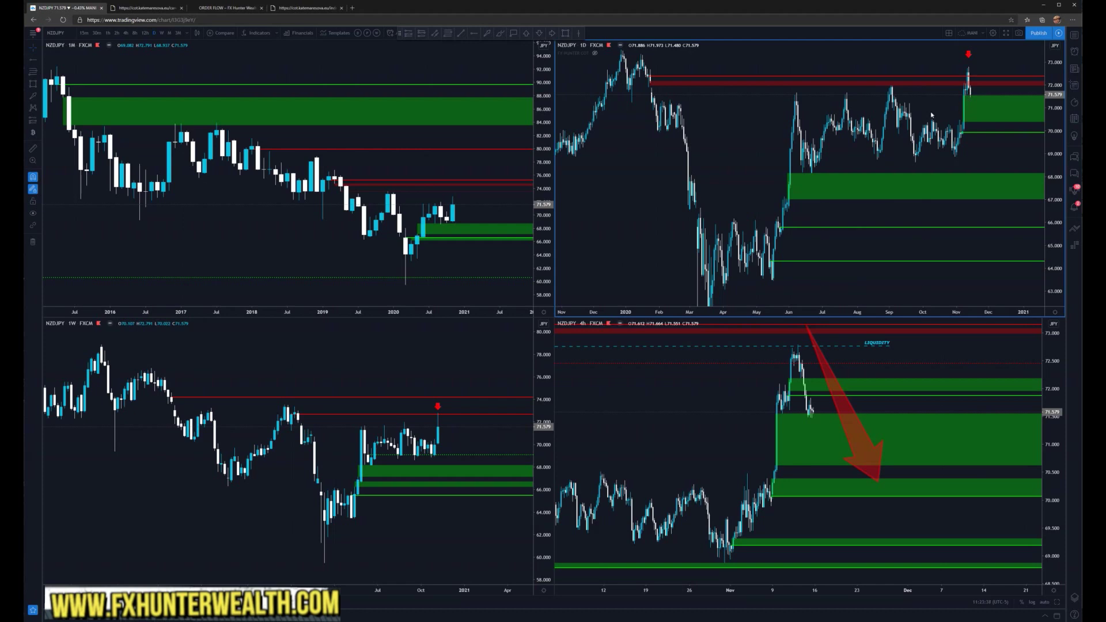
{"action": "left_click", "coordinate": [919, 65]}
{"action": "left_click", "coordinate": [319, 11]}
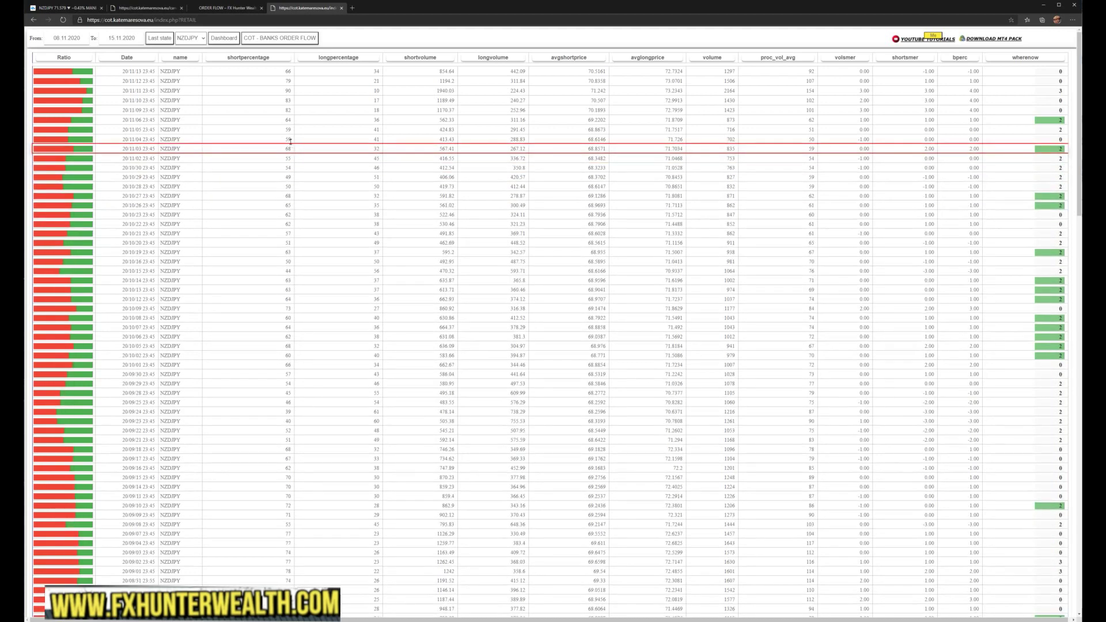
{"action": "double_click", "coordinate": [287, 91]}
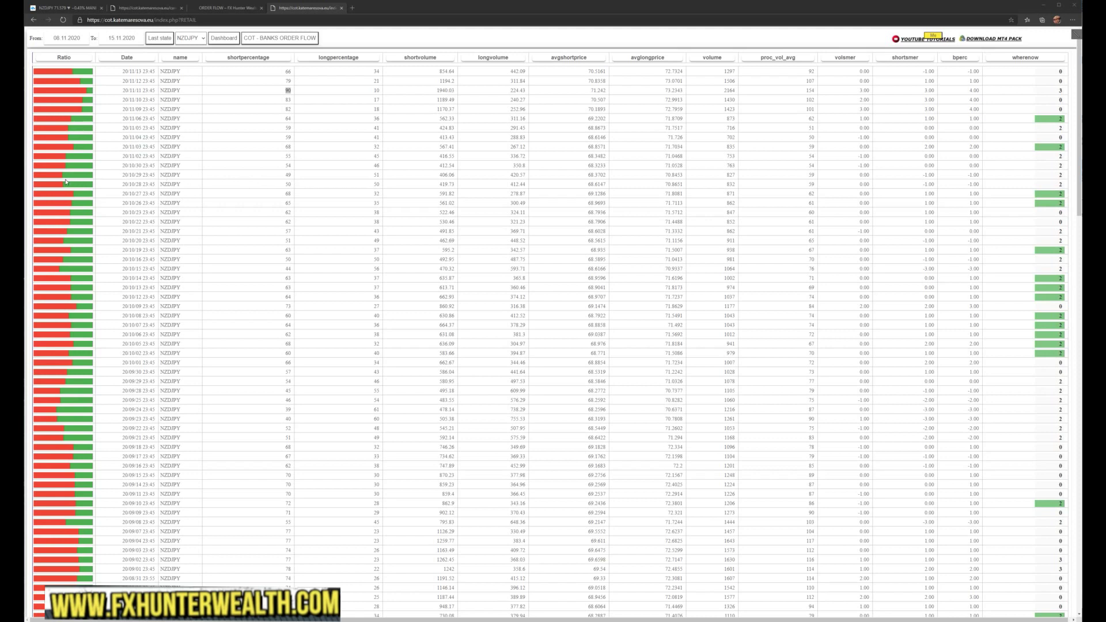
{"action": "left_click_drag", "start_coordinate": [67, 180], "coordinate": [400, 183]}
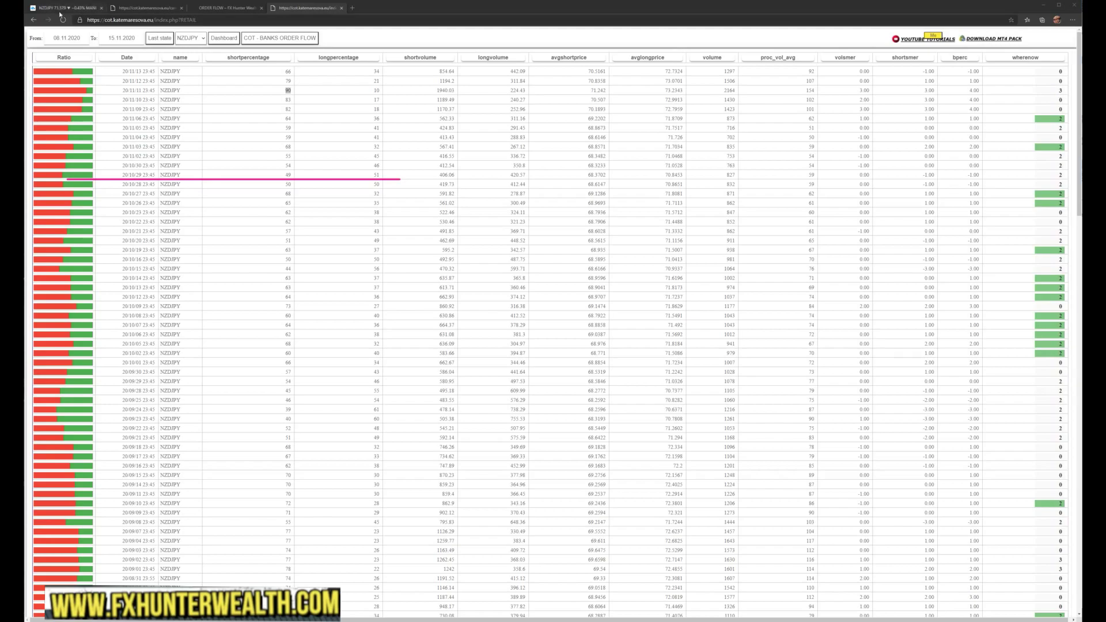
- On the NZDJPY daily chart, mark the rising line under the autumn lows, the November rally, and the latest candles at the peak
{"action": "left_click", "coordinate": [61, 8]}
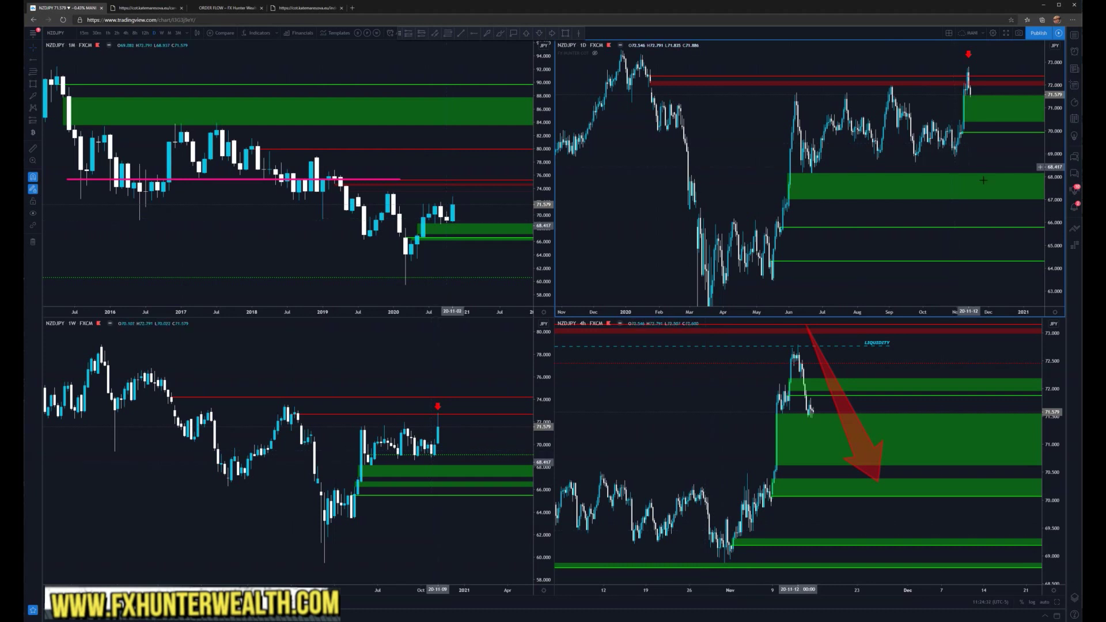
{"action": "scroll", "coordinate": [1031, 242], "scroll_direction": "up", "scroll_amount": 3}
{"action": "scroll", "coordinate": [1037, 252], "scroll_direction": "up", "scroll_amount": 3}
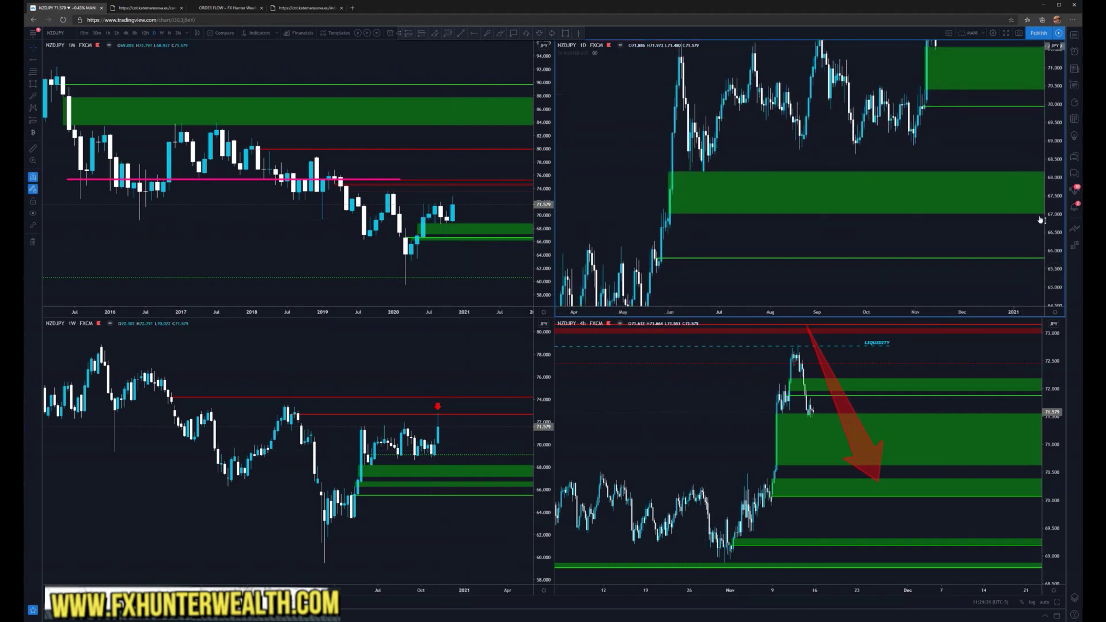
{"action": "left_click", "coordinate": [922, 144]}
{"action": "left_click_drag", "start_coordinate": [922, 145], "coordinate": [988, 192]}
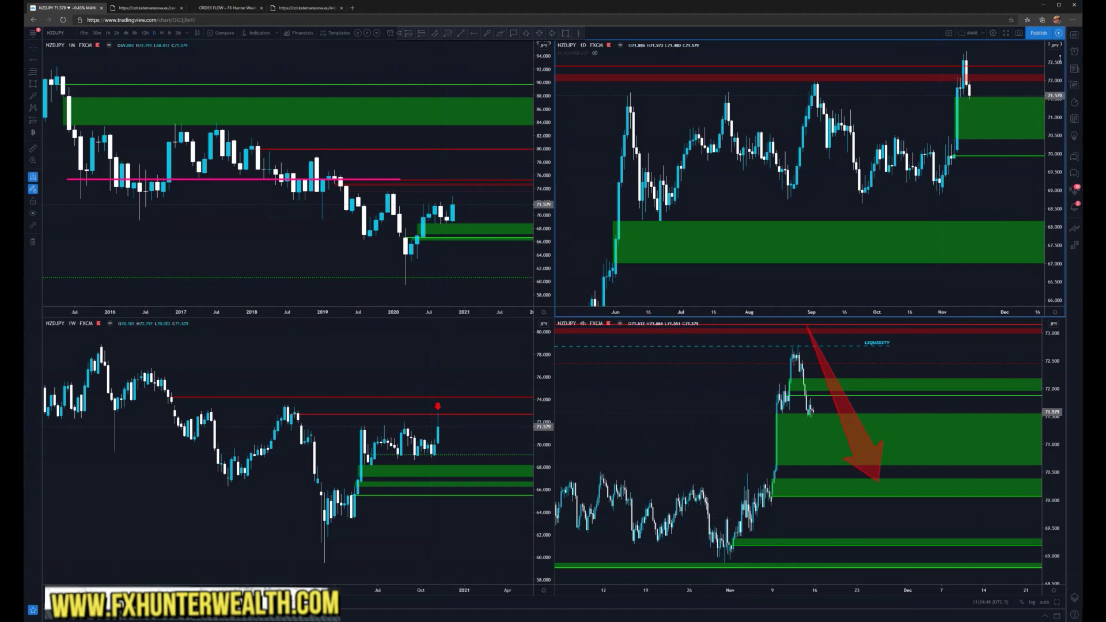
{"action": "left_click_drag", "start_coordinate": [862, 204], "coordinate": [982, 152]}
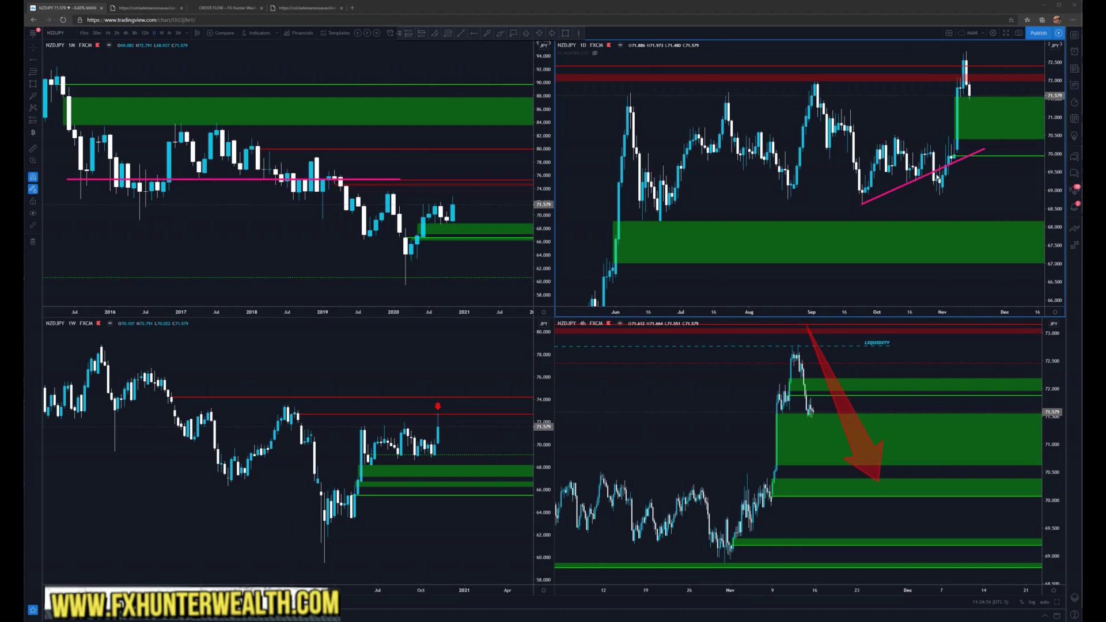
{"action": "mouse_move", "coordinate": [935, 222]}
{"action": "left_mouse_down"}
{"action": "mouse_move", "coordinate": [962, 77]}
{"action": "mouse_move", "coordinate": [986, 101]}
{"action": "left_mouse_up"}
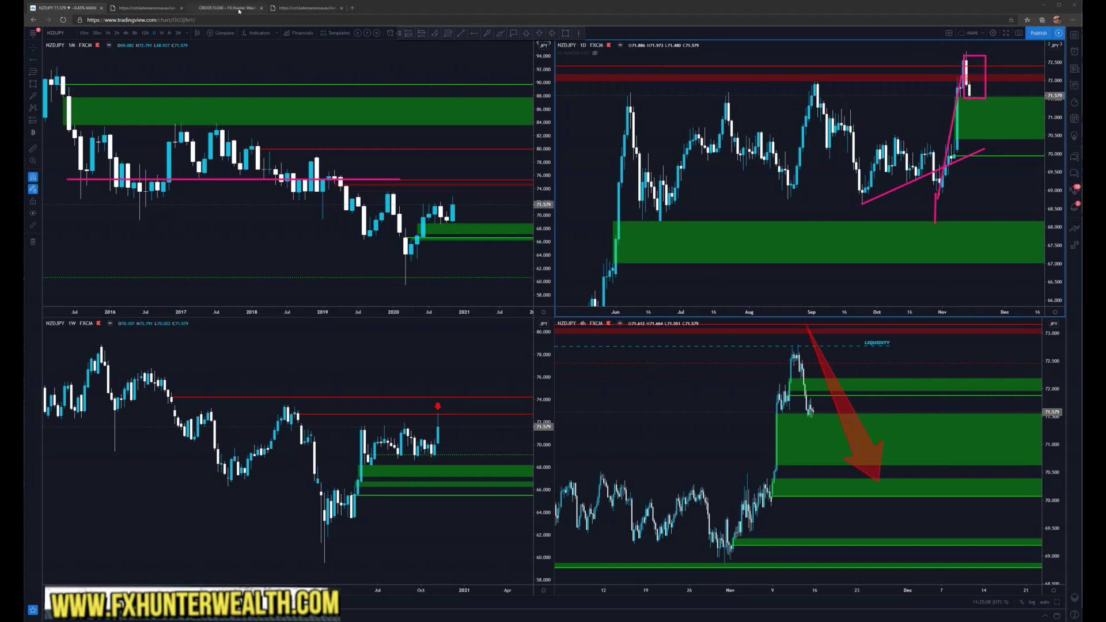
- Return to the retail positions table and box the short percentages for 11 to 13 November
{"action": "left_click", "coordinate": [306, 8]}
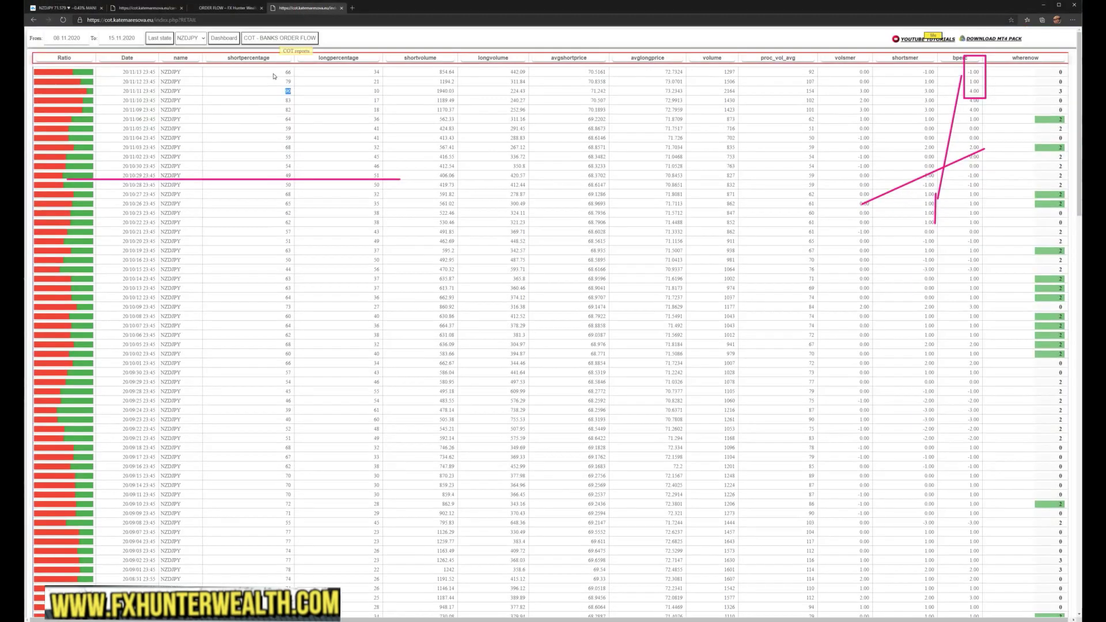
{"action": "left_click", "coordinate": [277, 91]}
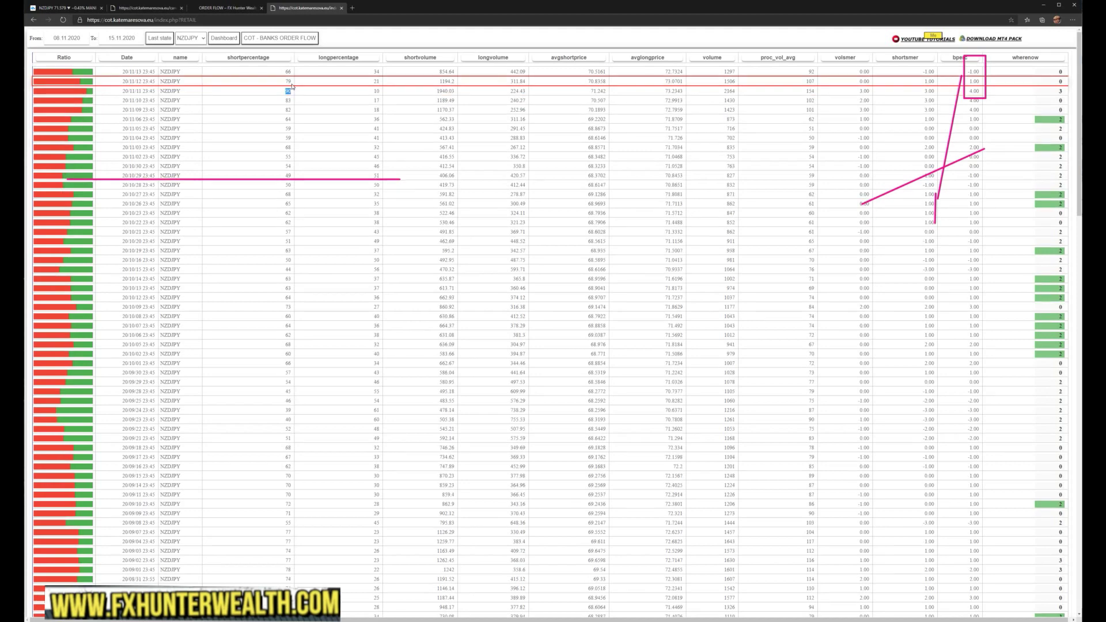
{"action": "left_click", "coordinate": [291, 82]}
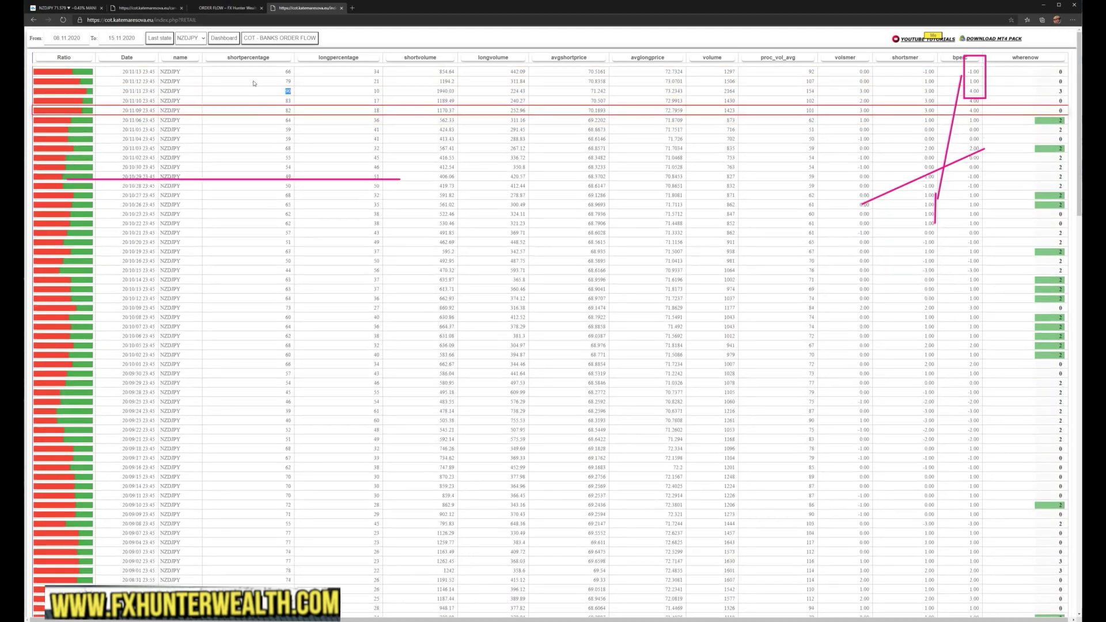
{"action": "mouse_move", "coordinate": [272, 83]}
{"action": "left_mouse_down"}
{"action": "mouse_move", "coordinate": [305, 96]}
{"action": "mouse_move", "coordinate": [301, 84]}
{"action": "left_mouse_up"}
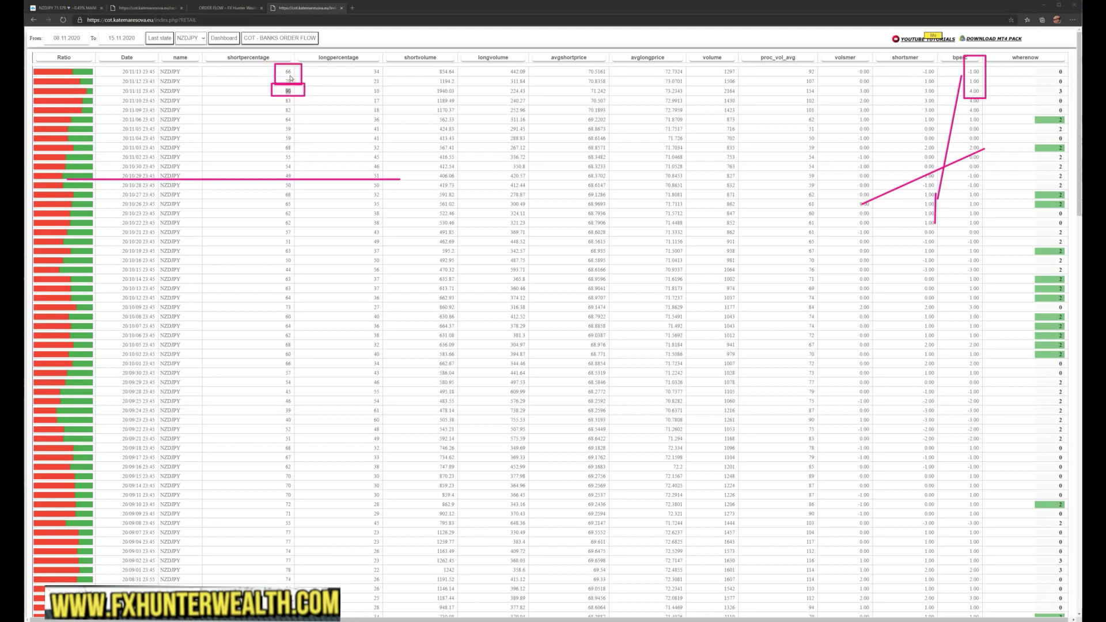
- On the daily chart, mark the rising line again and box the early November dip, the latest peak and the red resistance zone
{"action": "left_click", "coordinate": [91, 9]}
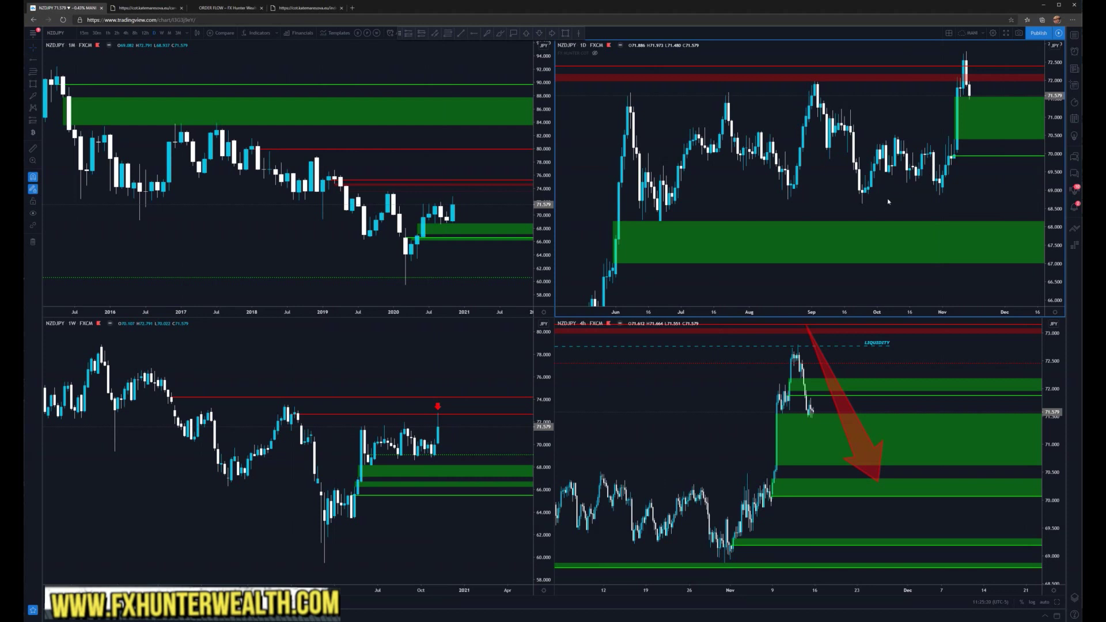
{"action": "left_click_drag", "start_coordinate": [863, 207], "coordinate": [970, 152]}
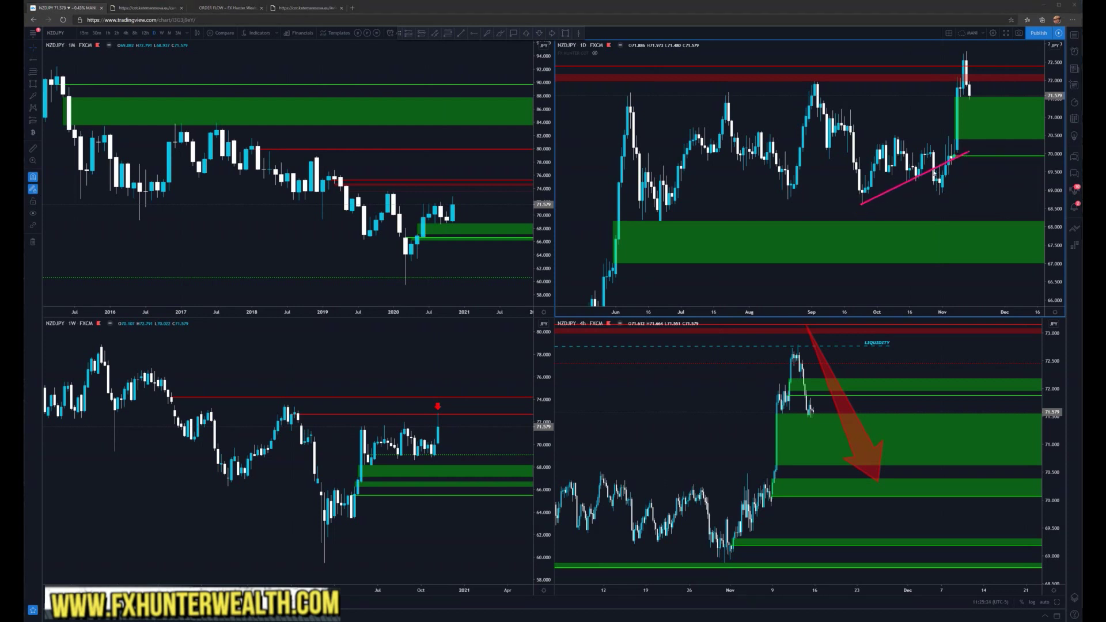
{"action": "left_click_drag", "start_coordinate": [933, 167], "coordinate": [940, 197]}
{"action": "left_click_drag", "start_coordinate": [964, 46], "coordinate": [983, 100]}
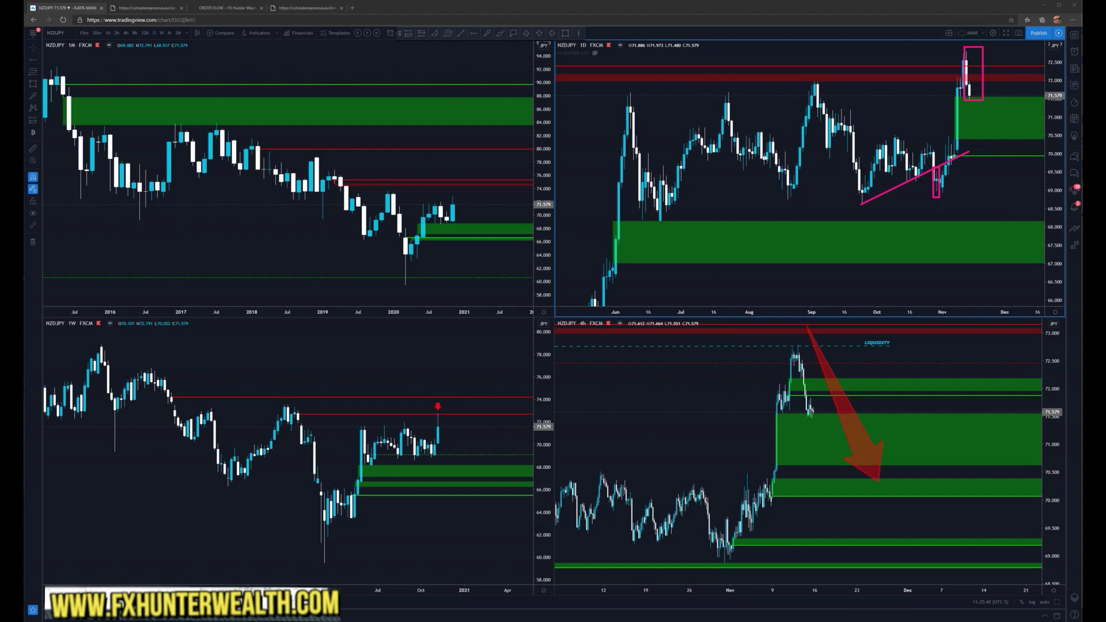
{"action": "mouse_move", "coordinate": [617, 66]}
{"action": "left_mouse_down"}
{"action": "mouse_move", "coordinate": [770, 88]}
{"action": "mouse_move", "coordinate": [953, 79]}
{"action": "left_mouse_up"}
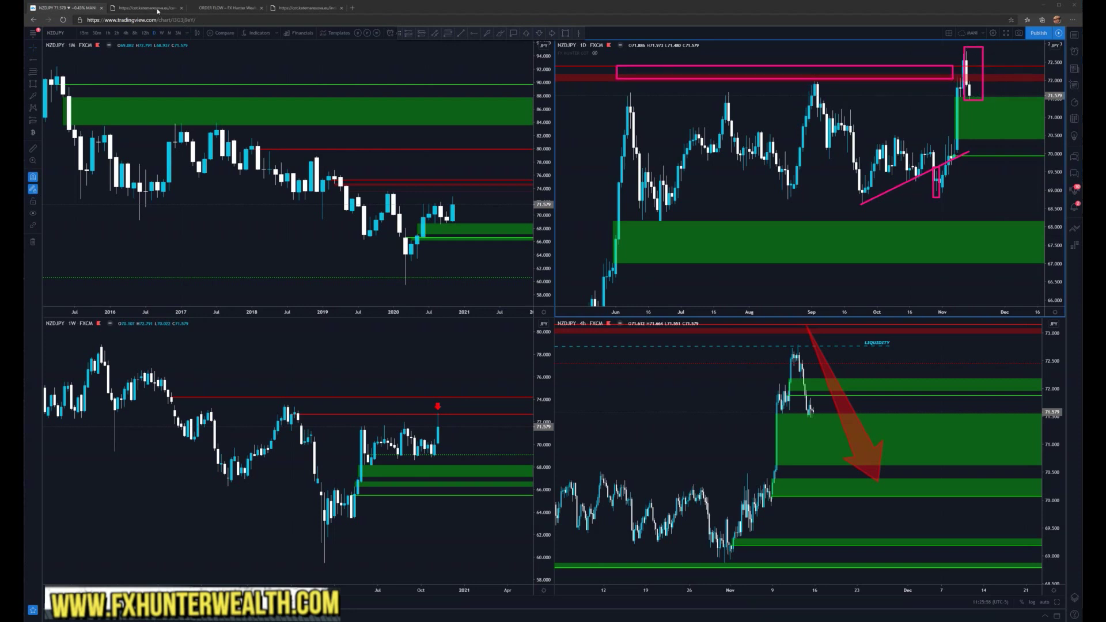
- Check the 11 November short percentage in the retail positions table and box the latest long volume values
{"action": "left_click", "coordinate": [305, 8]}
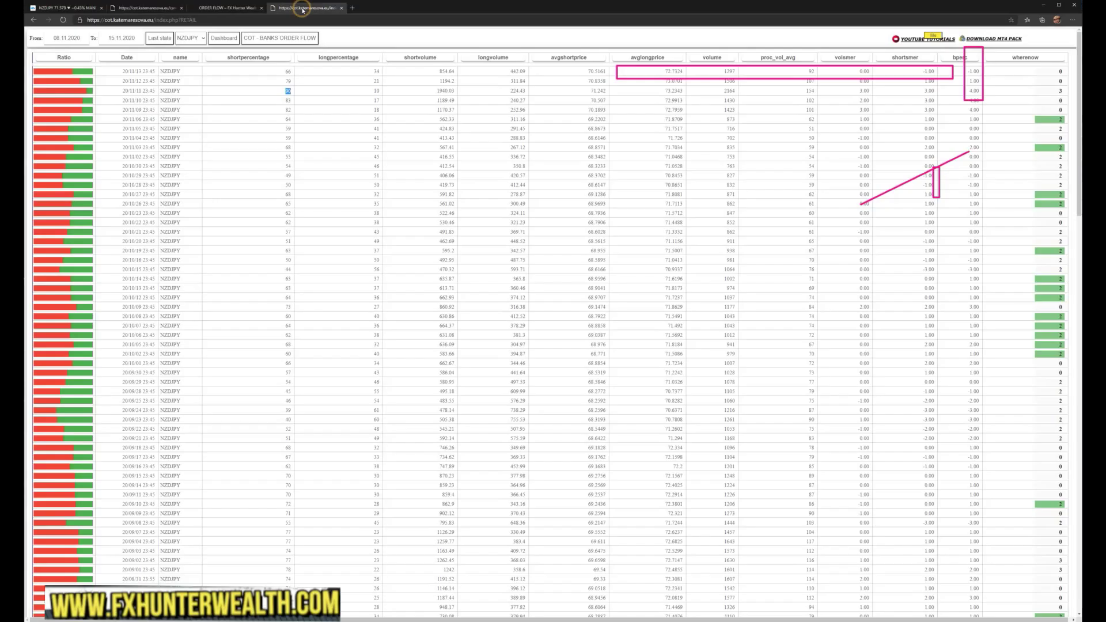
{"action": "double_click", "coordinate": [287, 91]}
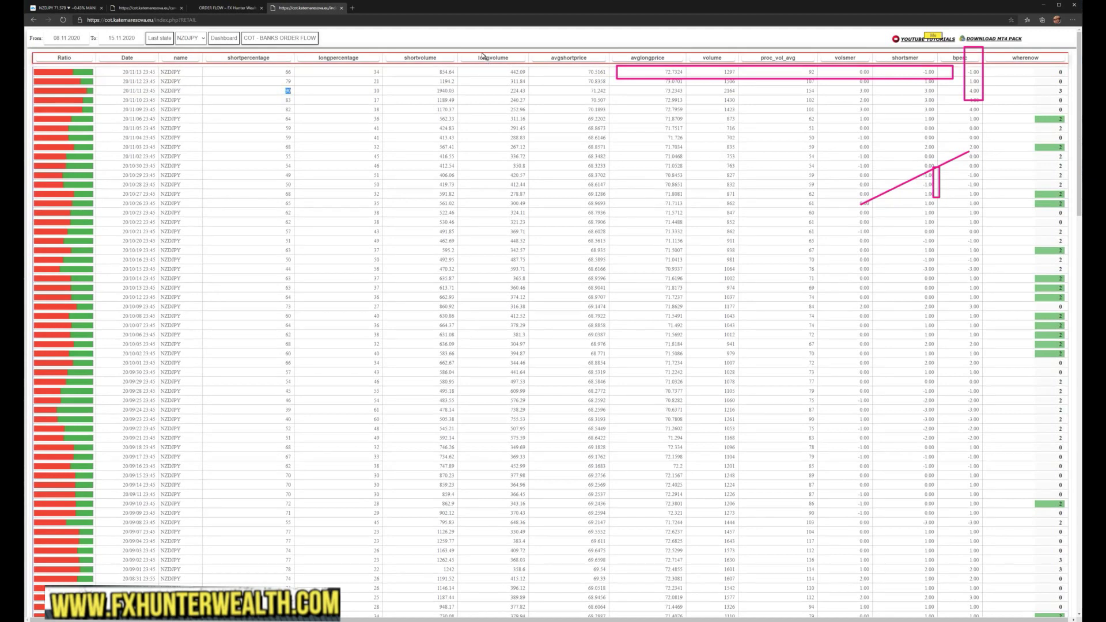
{"action": "left_click_drag", "start_coordinate": [464, 50], "coordinate": [538, 100]}
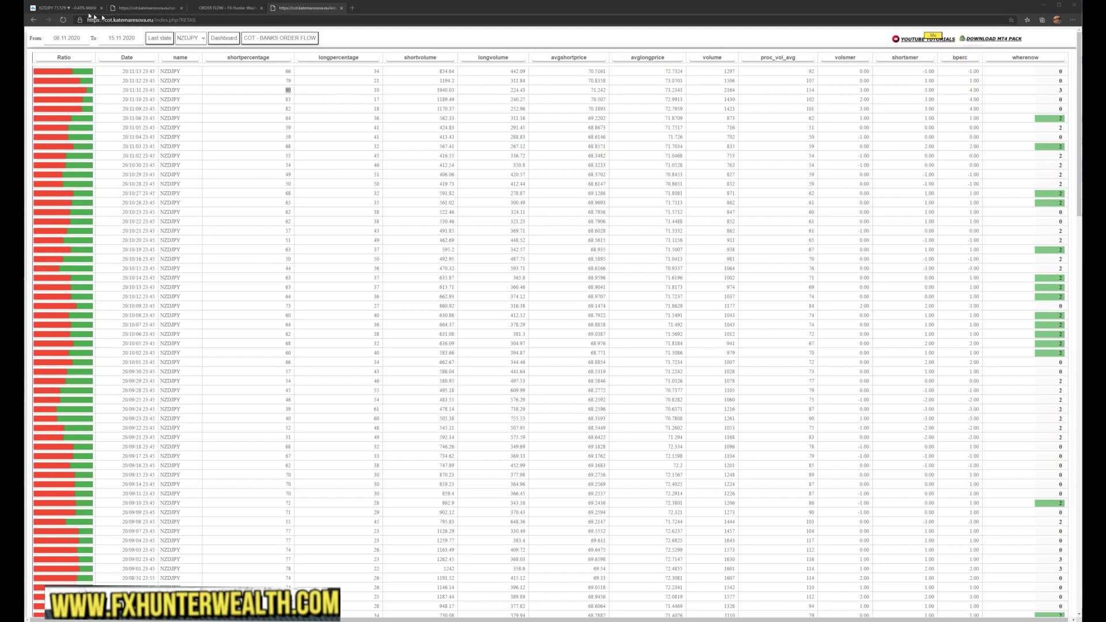
- On the daily chart, mark a horizontal line through the June to September highs and the November breakout above it, then clear the marks
{"action": "left_click", "coordinate": [72, 8]}
{"action": "scroll", "coordinate": [921, 127], "scroll_direction": "down", "scroll_amount": 5}
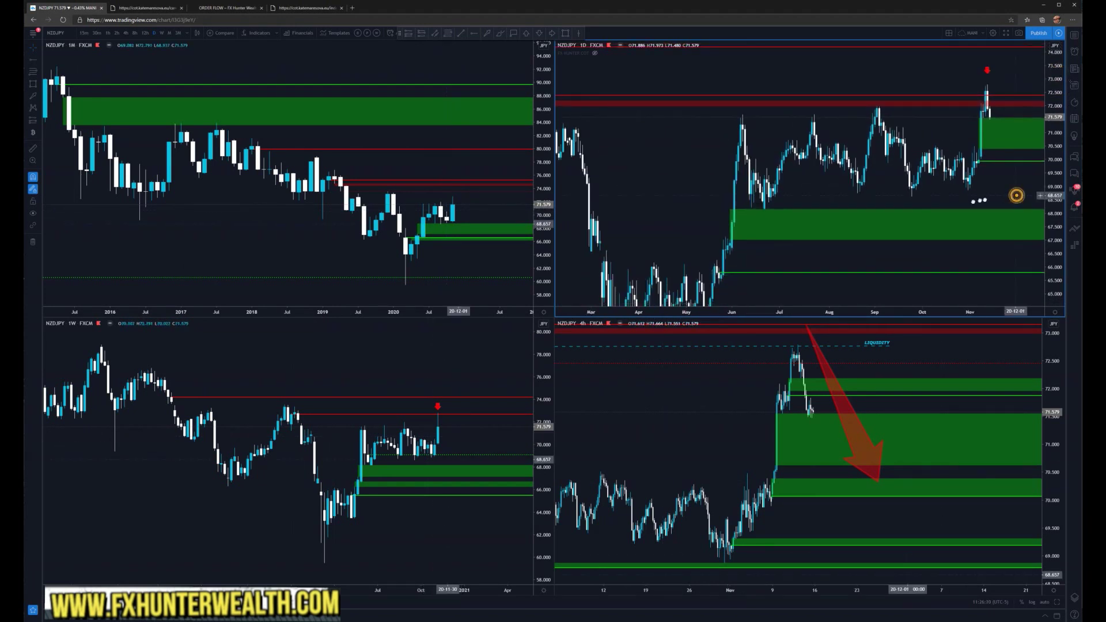
{"action": "left_click_drag", "start_coordinate": [1013, 198], "coordinate": [965, 206]}
{"action": "left_click_drag", "start_coordinate": [692, 123], "coordinate": [1003, 125]}
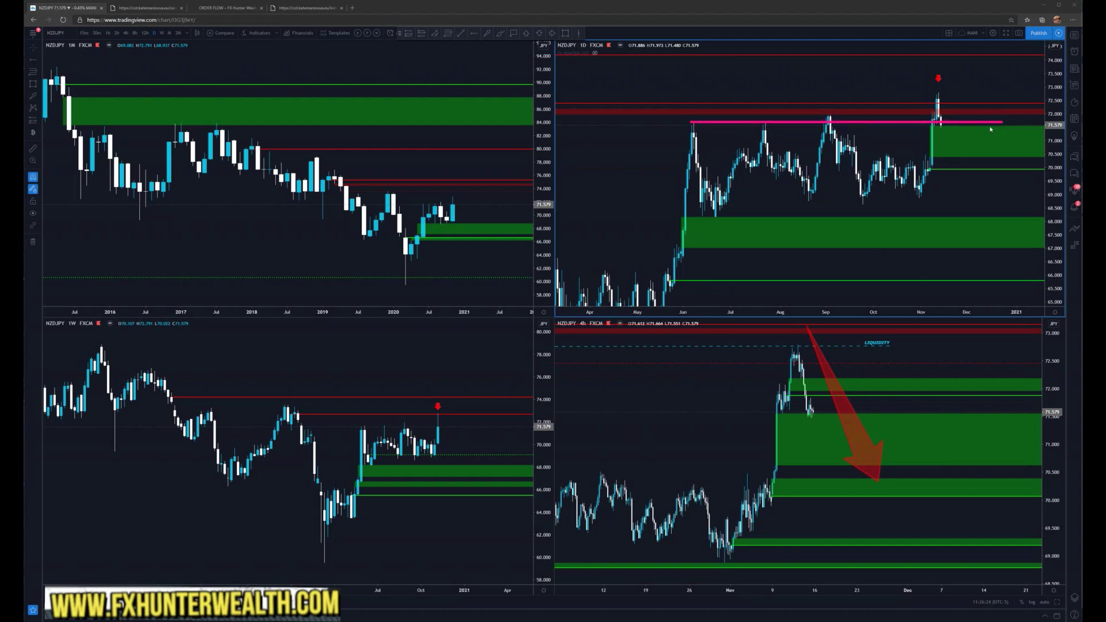
{"action": "left_click_drag", "start_coordinate": [961, 90], "coordinate": [971, 56]}
{"action": "key", "text": "Escape"}
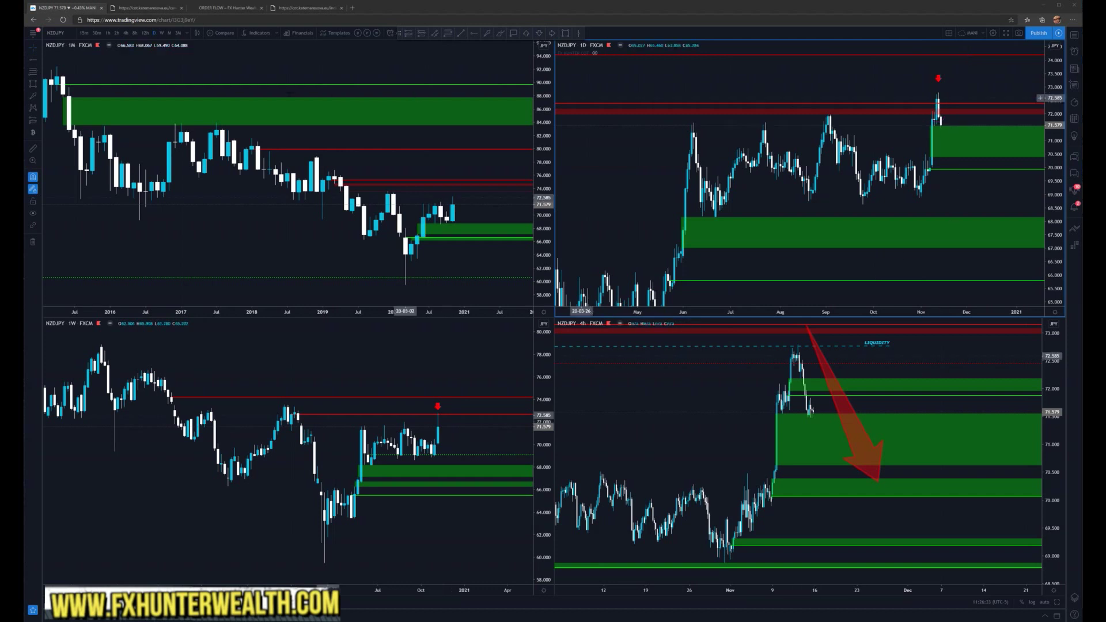
{"action": "left_click", "coordinate": [160, 10]}
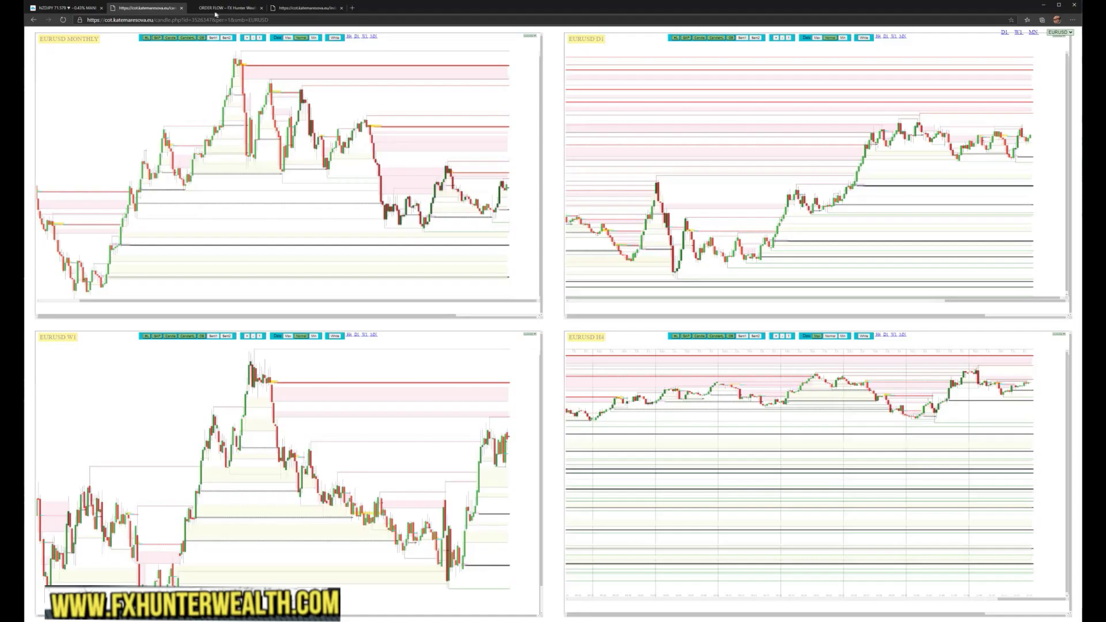
{"action": "left_click", "coordinate": [75, 8]}
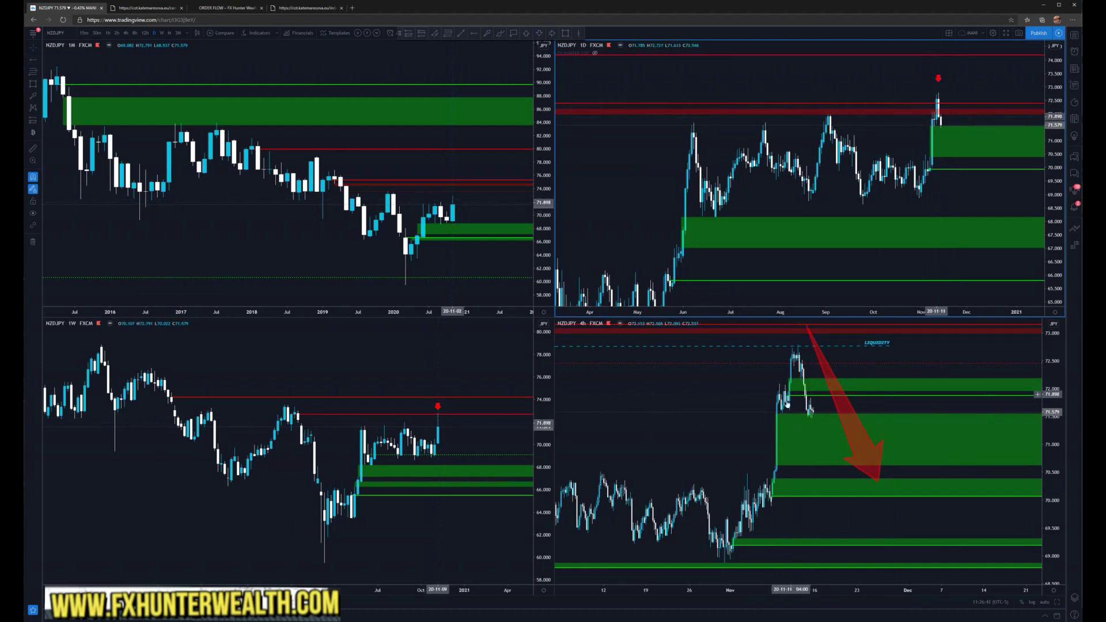
- On the 4-hour chart, move the upper green zone's start to 12 November and reposition the red arrow from about 72.3 down to about 70.03
{"action": "mouse_move", "coordinate": [786, 395]}
{"action": "left_mouse_down"}
{"action": "mouse_move", "coordinate": [801, 379]}
{"action": "mouse_move", "coordinate": [794, 392]}
{"action": "mouse_move", "coordinate": [811, 389]}
{"action": "left_mouse_up"}
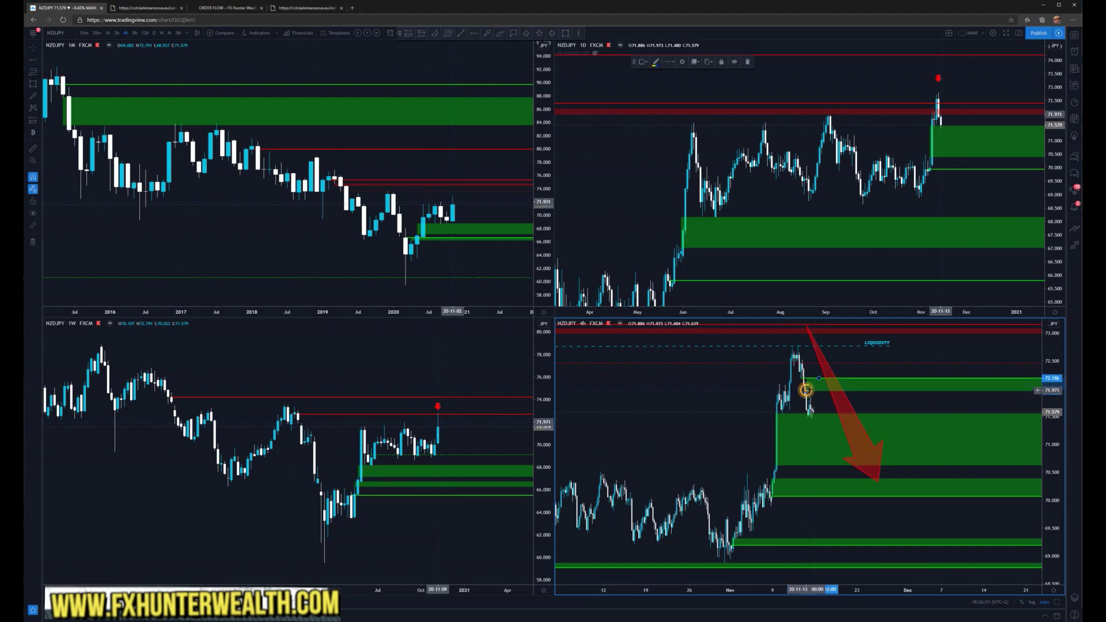
{"action": "left_click_drag", "start_coordinate": [818, 381], "coordinate": [804, 378]}
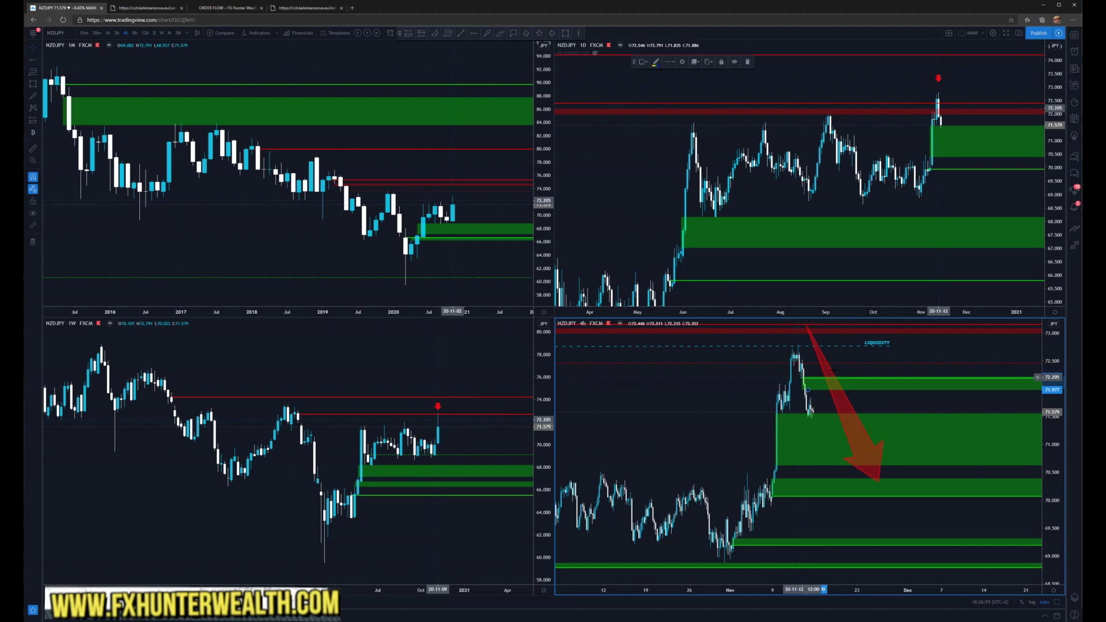
{"action": "left_click_drag", "start_coordinate": [808, 327], "coordinate": [817, 367]}
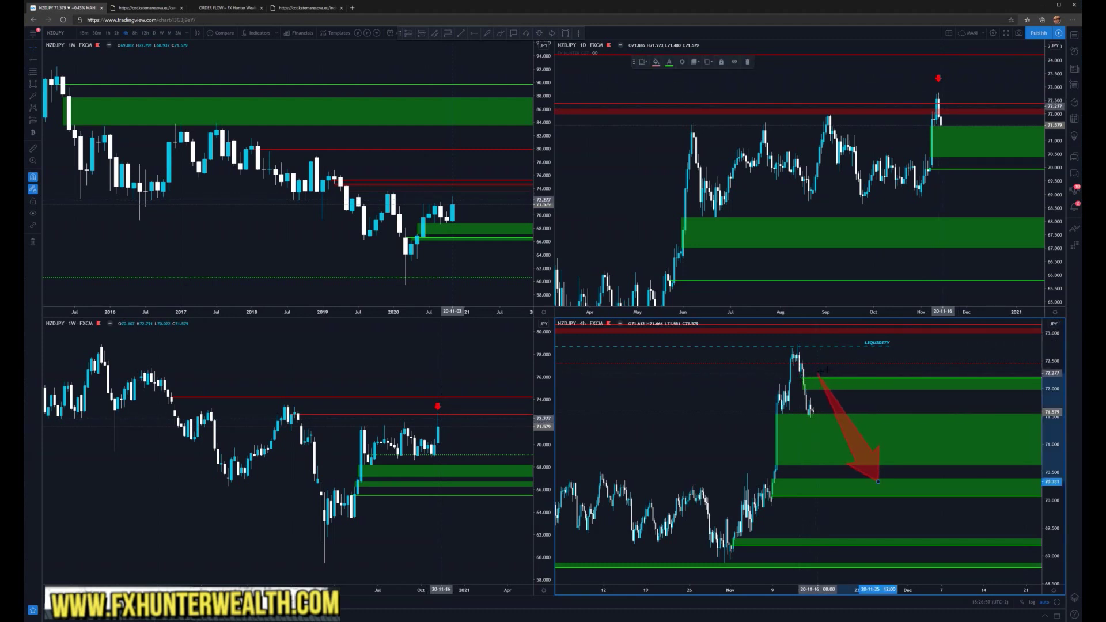
{"action": "left_click_drag", "start_coordinate": [878, 482], "coordinate": [875, 498]}
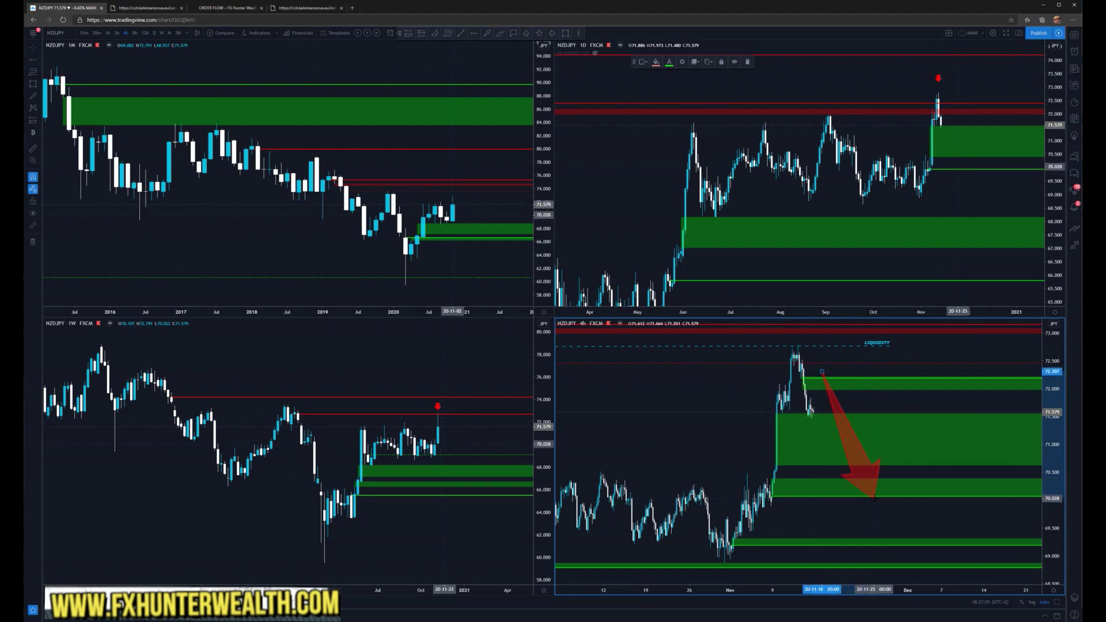
{"action": "left_click", "coordinate": [868, 408]}
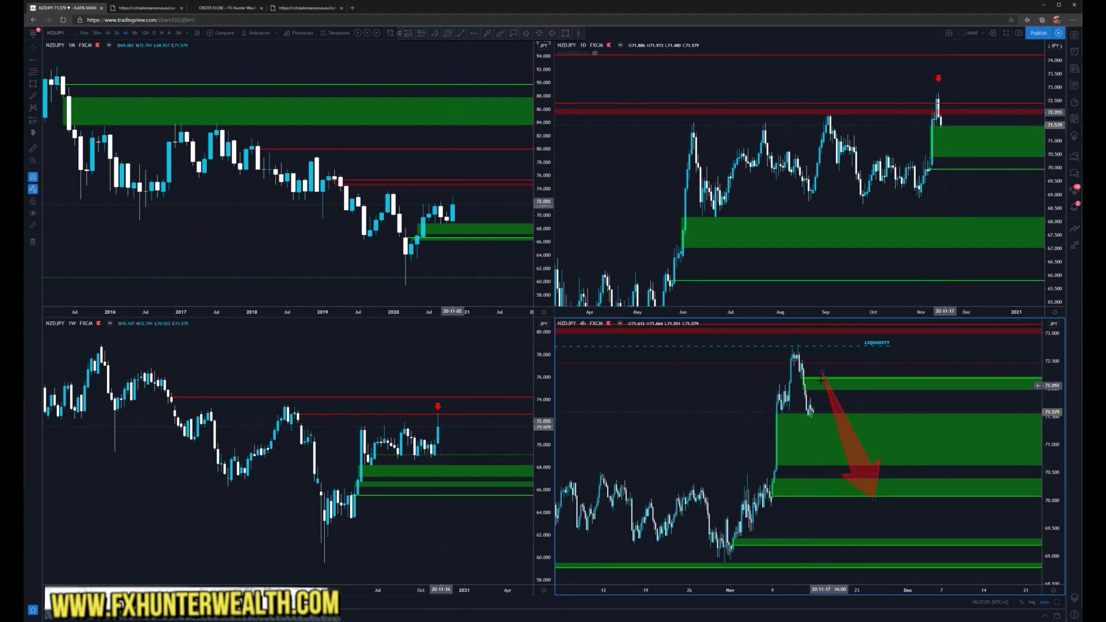
- Colour the line along the zone's upper edge red and apply the RED template to the zone rectangle on the 4-hour chart
{"action": "left_click", "coordinate": [802, 379]}
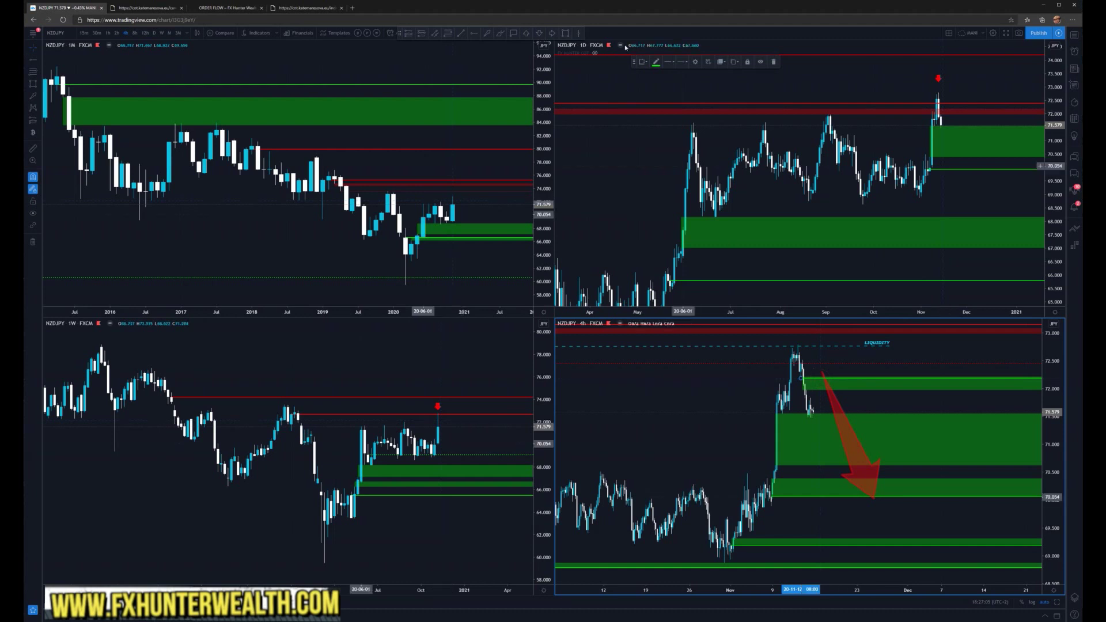
{"action": "left_click", "coordinate": [656, 62]}
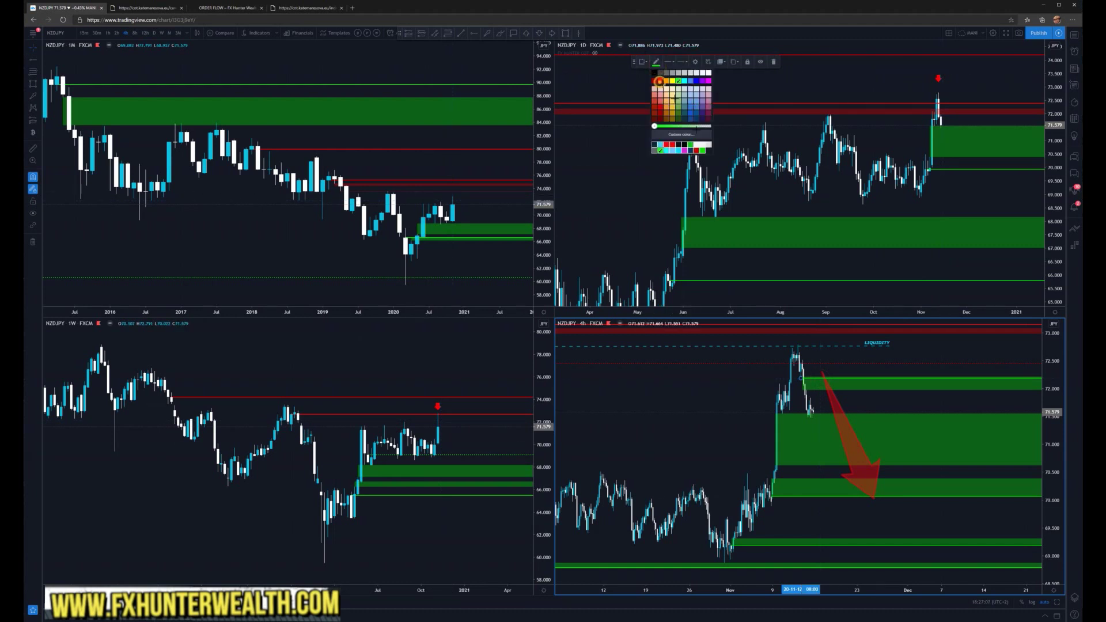
{"action": "left_click", "coordinate": [659, 81]}
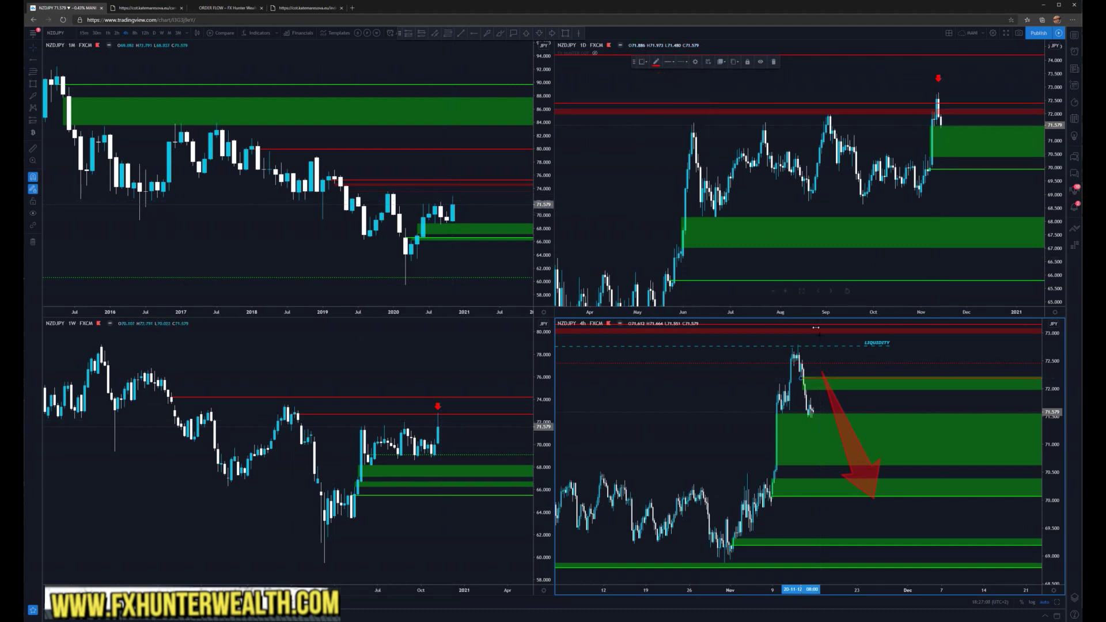
{"action": "right_click", "coordinate": [817, 393]}
{"action": "mouse_move", "coordinate": [848, 397]}
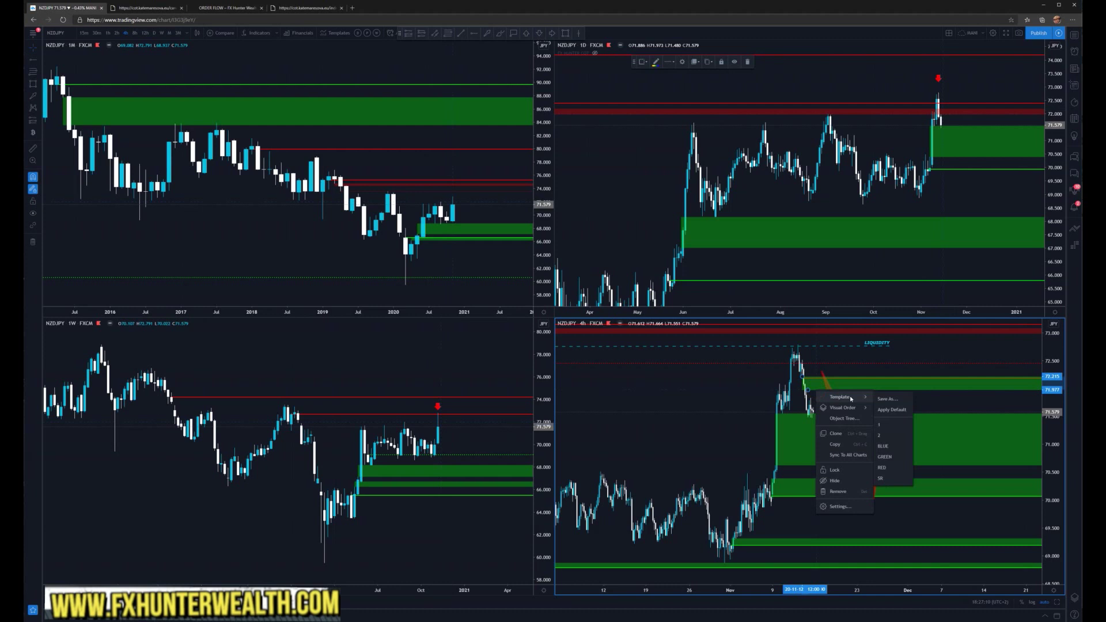
{"action": "left_click", "coordinate": [887, 470]}
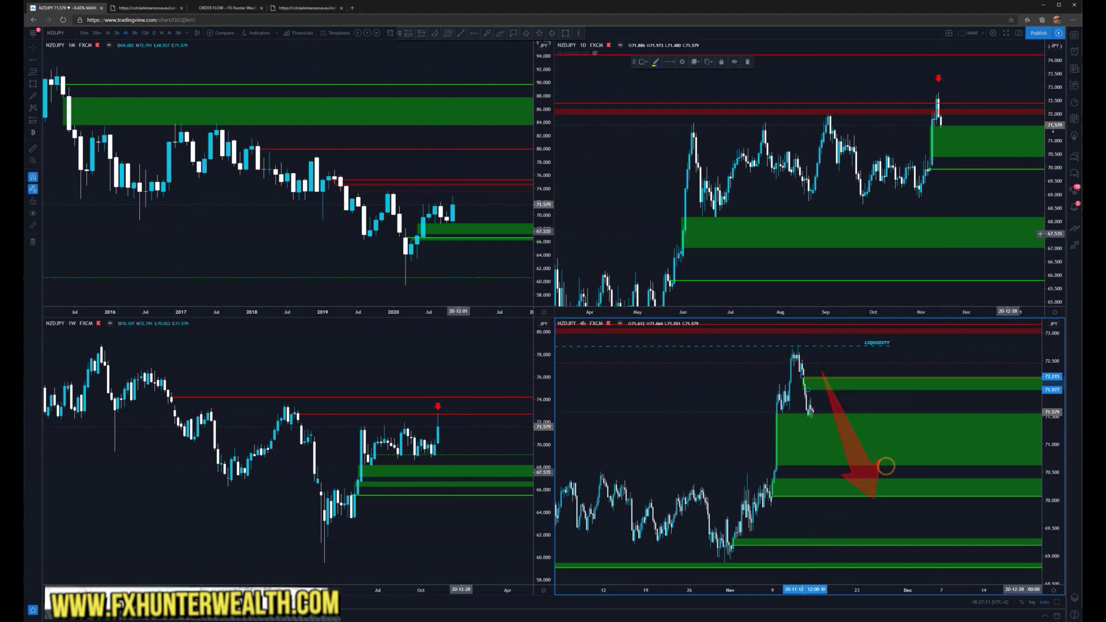
- Bring up GBPJPY, box its latest highs on the weekly, daily and 4-hour charts, and sketch a 4-hour path up to about 139.6, then down to about 134.9
{"action": "left_click", "coordinate": [1074, 35]}
{"action": "left_click", "coordinate": [1015, 149]}
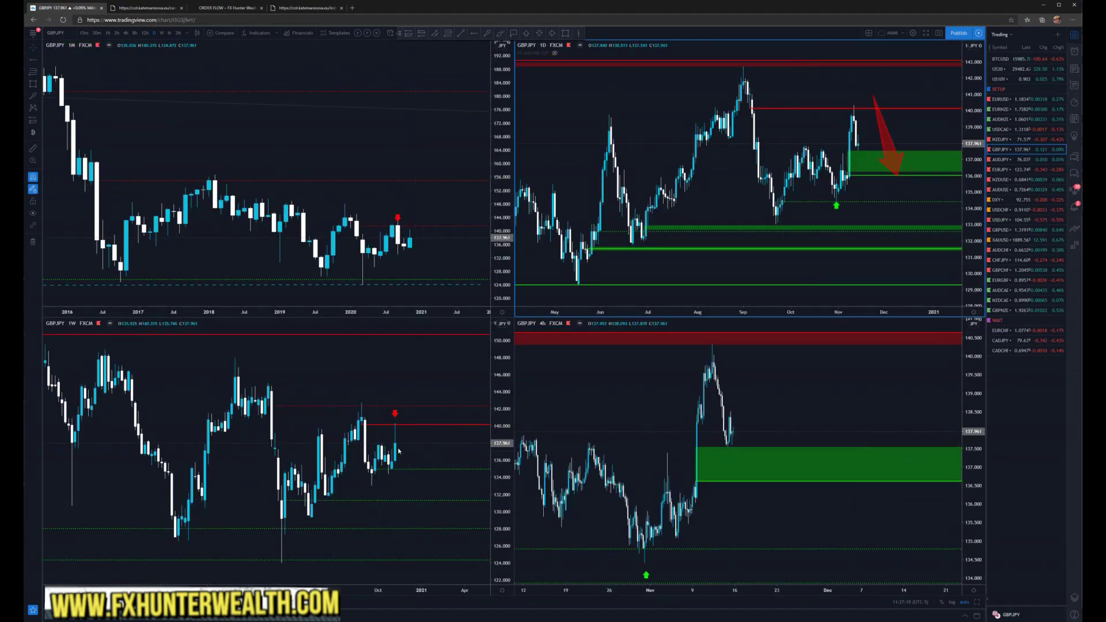
{"action": "left_click_drag", "start_coordinate": [384, 414], "coordinate": [412, 429]}
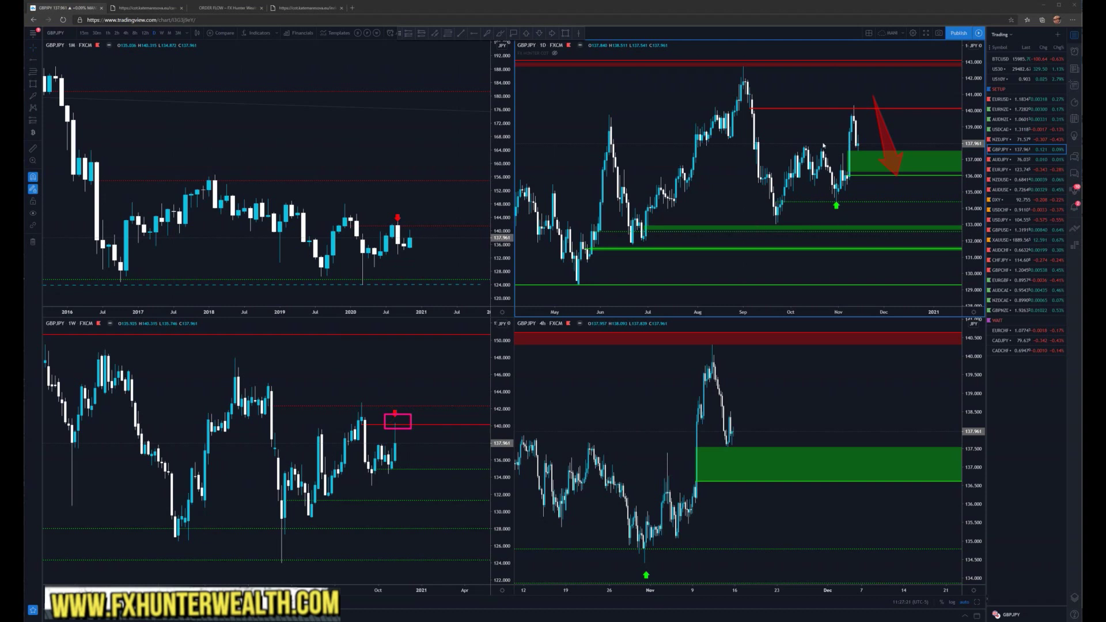
{"action": "left_click_drag", "start_coordinate": [849, 97], "coordinate": [872, 119]}
{"action": "left_click_drag", "start_coordinate": [764, 140], "coordinate": [842, 146]}
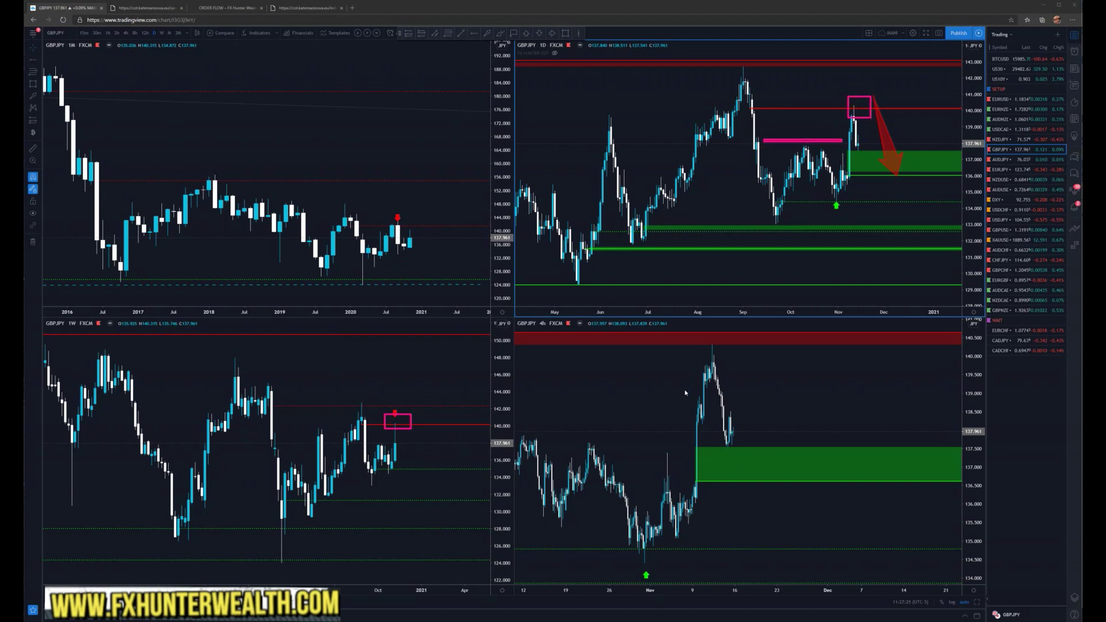
{"action": "left_click_drag", "start_coordinate": [697, 327], "coordinate": [734, 352]}
{"action": "left_click", "coordinate": [760, 372]}
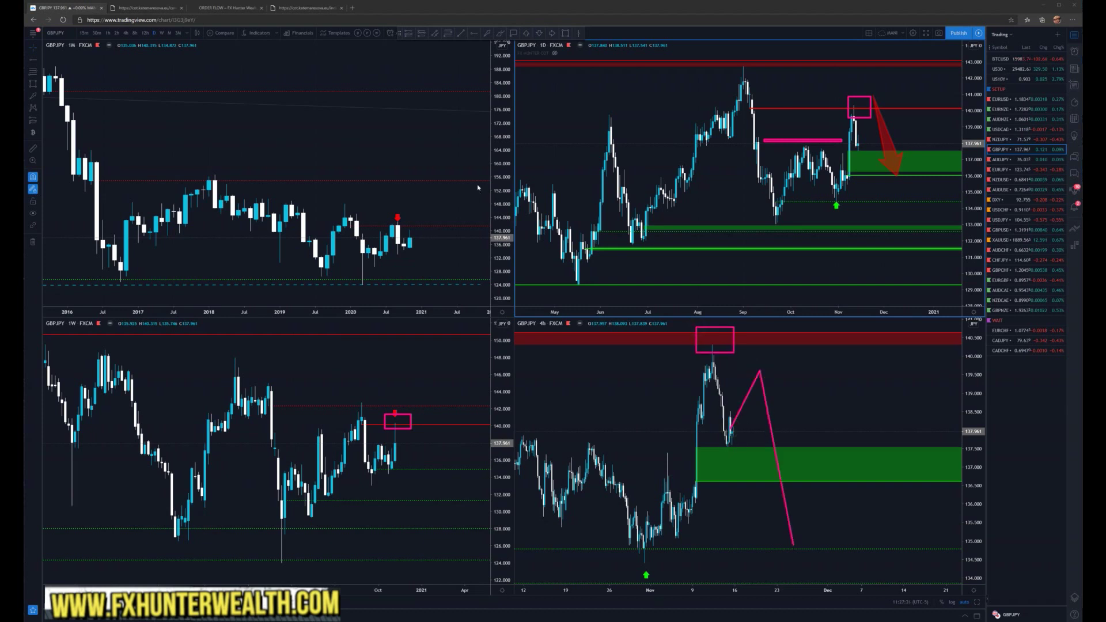
- Check the GBPJPY retail positions table for the 11 November percentages, return to the TradingView charts and clear the pink marks
{"action": "left_click", "coordinate": [215, 8]}
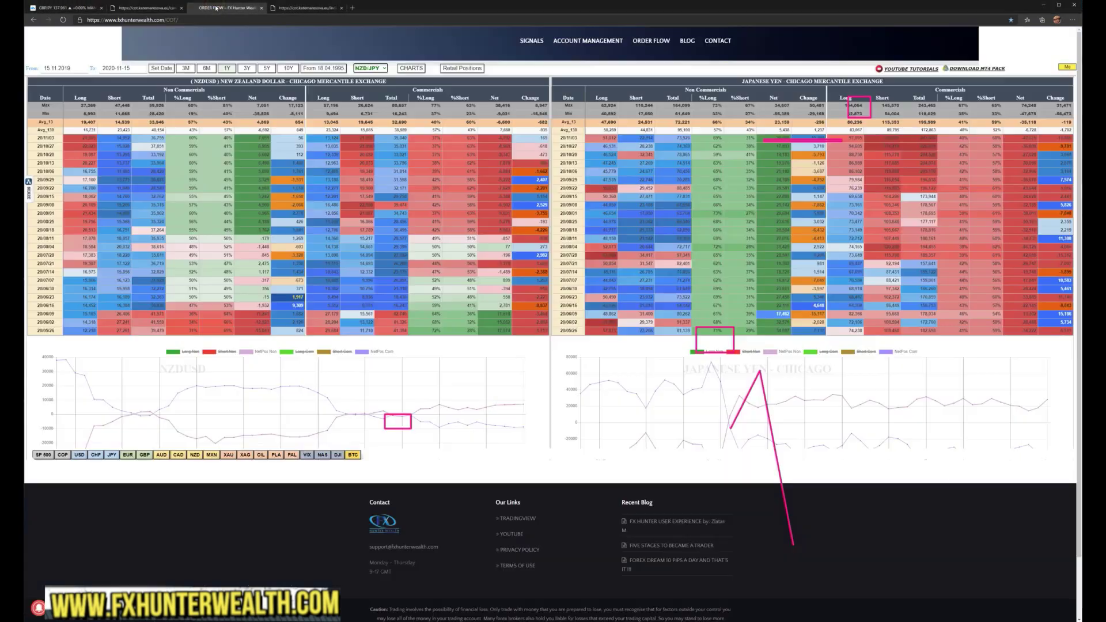
{"action": "left_click", "coordinate": [310, 8]}
{"action": "left_click", "coordinate": [201, 38]}
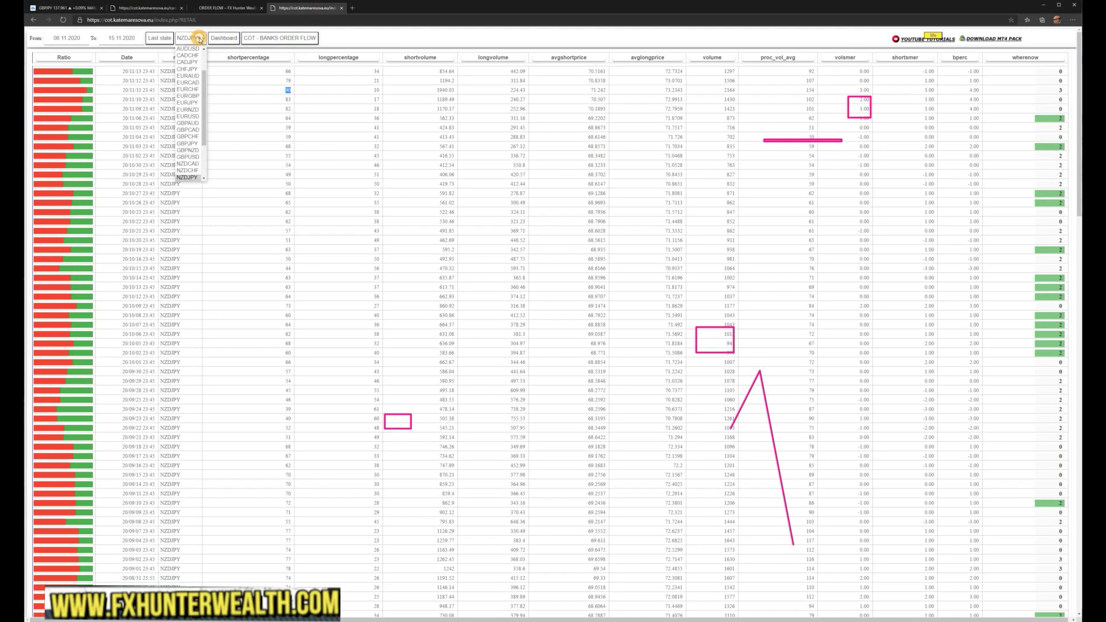
{"action": "left_click", "coordinate": [193, 143]}
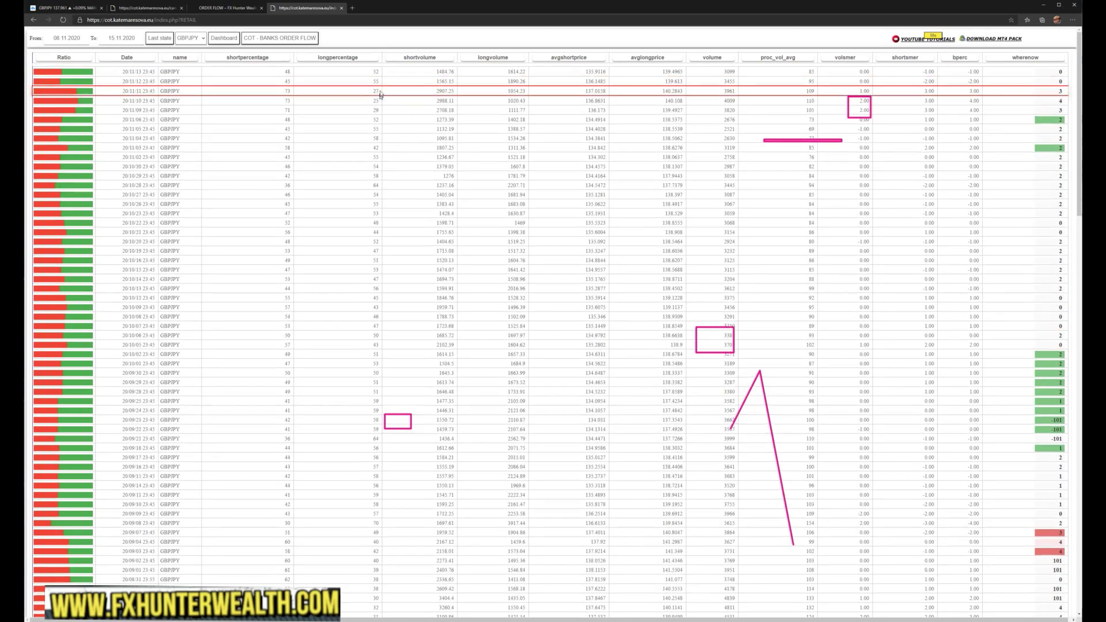
{"action": "left_click", "coordinate": [81, 9]}
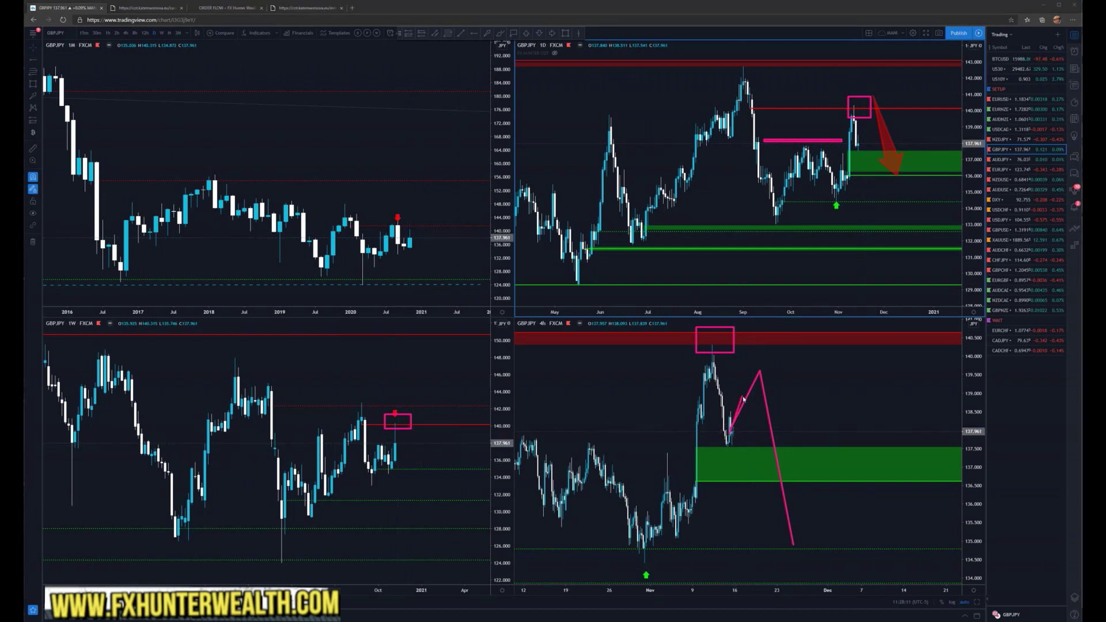
{"action": "key", "text": "Escape"}
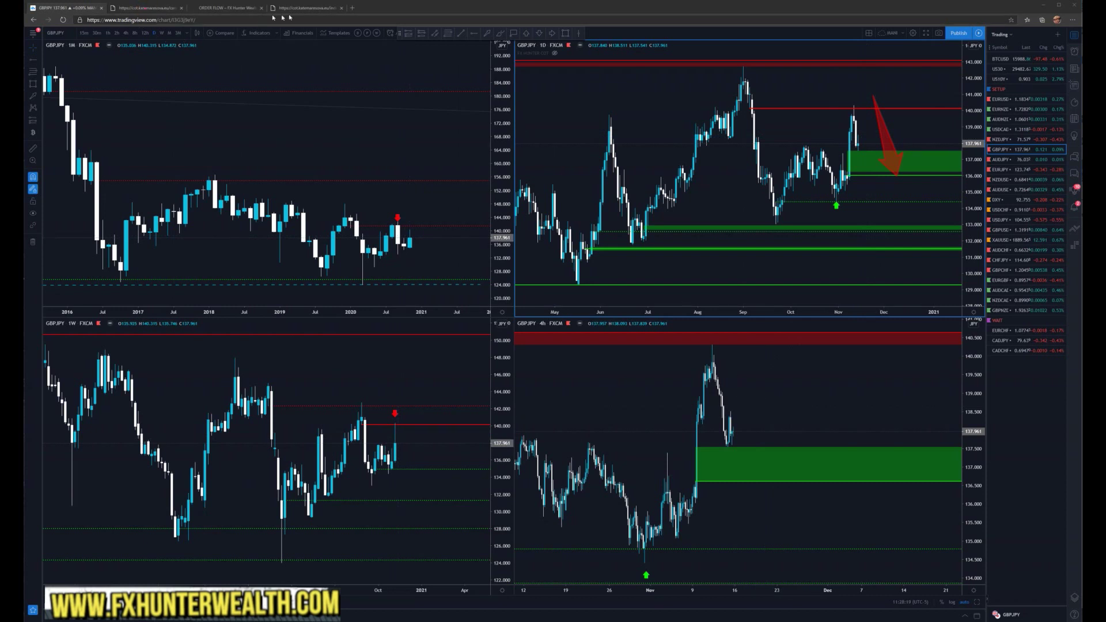
- Box the Download MT4 Pack link on the retail positions page and return to the GBPJPY charts
{"action": "left_click", "coordinate": [306, 8]}
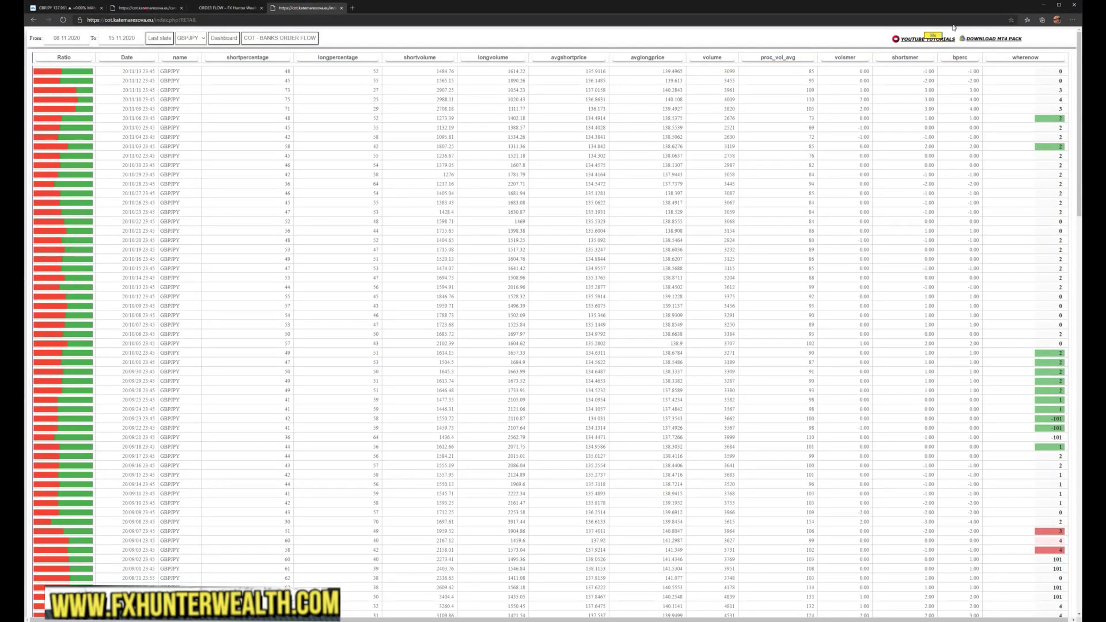
{"action": "left_click_drag", "start_coordinate": [953, 26], "coordinate": [1034, 54]}
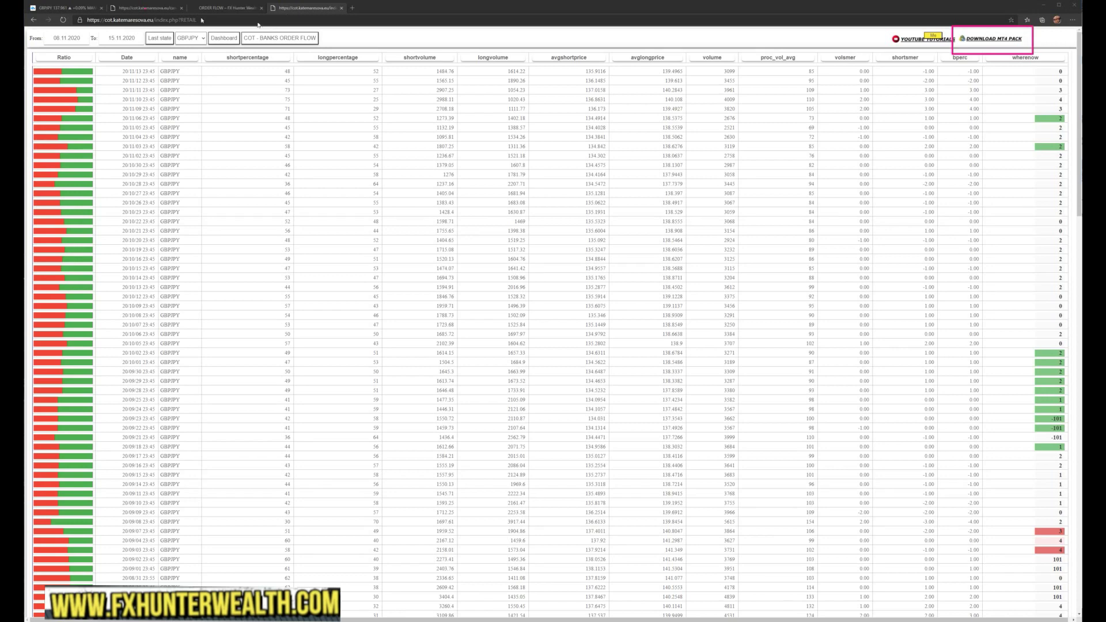
{"action": "left_click", "coordinate": [60, 8]}
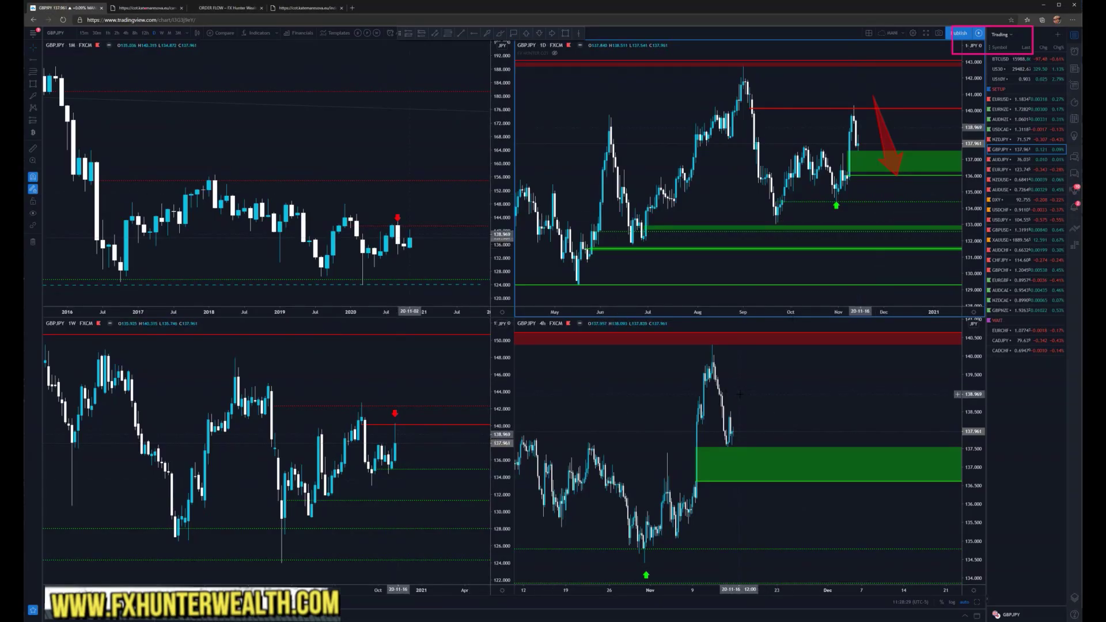
- Mark GBPJPY 4-hour levels near 139.1 and 134.5 and possible pullbacks to about 138.8 and 139.7, then clear the marks
{"action": "left_click_drag", "start_coordinate": [730, 389], "coordinate": [953, 392]}
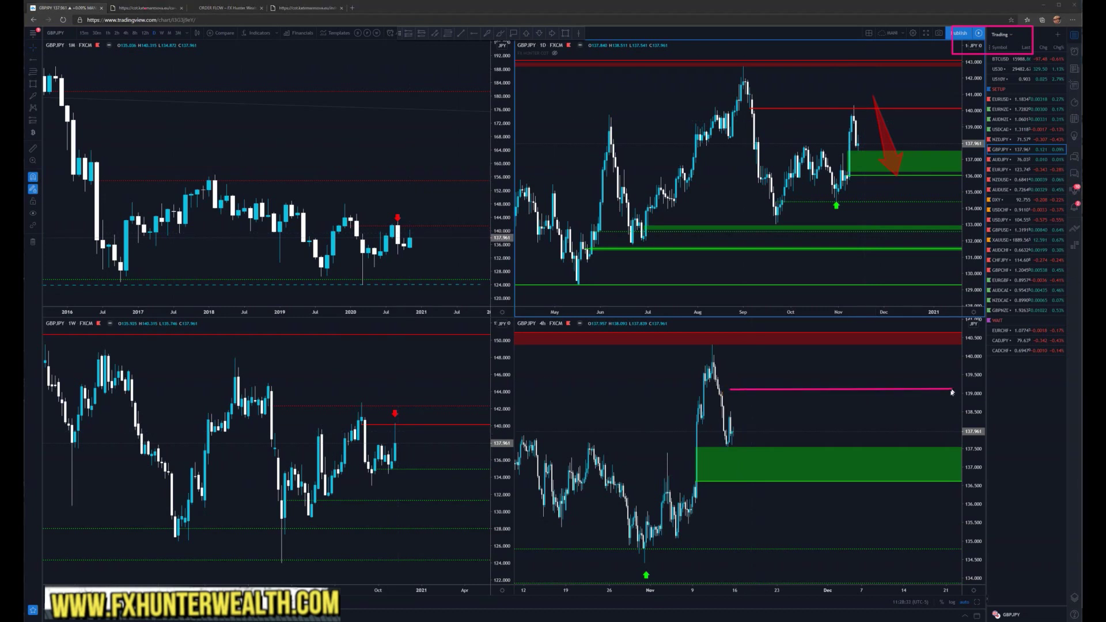
{"action": "left_click_drag", "start_coordinate": [706, 560], "coordinate": [950, 563]}
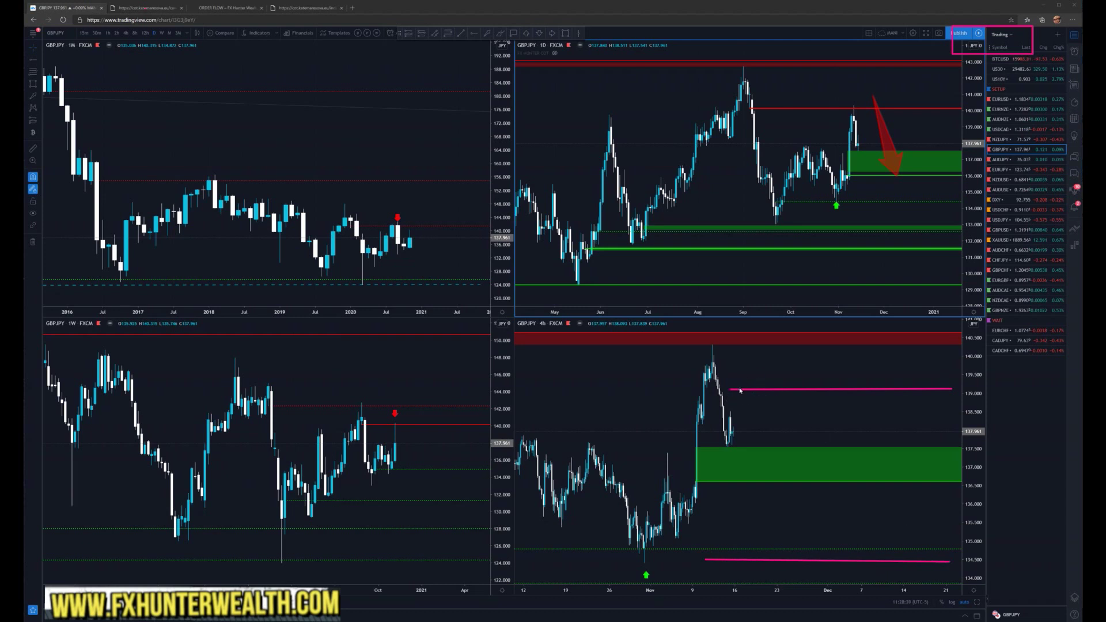
{"action": "left_click_drag", "start_coordinate": [733, 361], "coordinate": [814, 362]}
{"action": "mouse_move", "coordinate": [731, 434]}
{"action": "left_mouse_down"}
{"action": "mouse_move", "coordinate": [747, 399]}
{"action": "mouse_move", "coordinate": [775, 400]}
{"action": "left_mouse_up"}
{"action": "left_click_drag", "start_coordinate": [730, 357], "coordinate": [790, 360]}
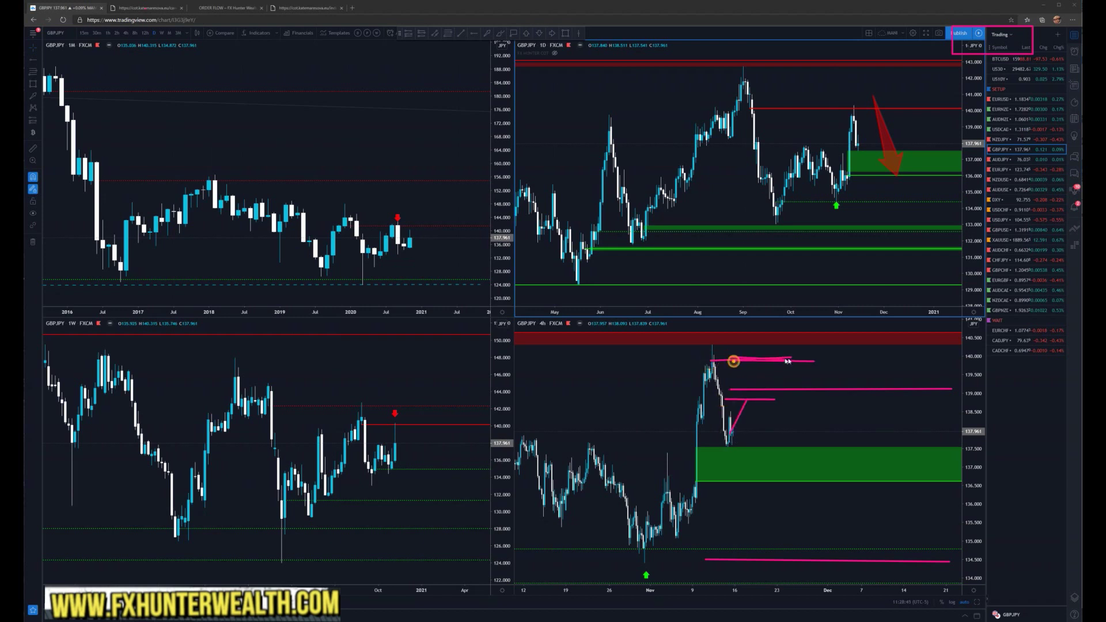
{"action": "left_click_drag", "start_coordinate": [723, 368], "coordinate": [769, 368]}
{"action": "left_click_drag", "start_coordinate": [731, 432], "coordinate": [766, 369]}
{"action": "key", "text": "Escape"}
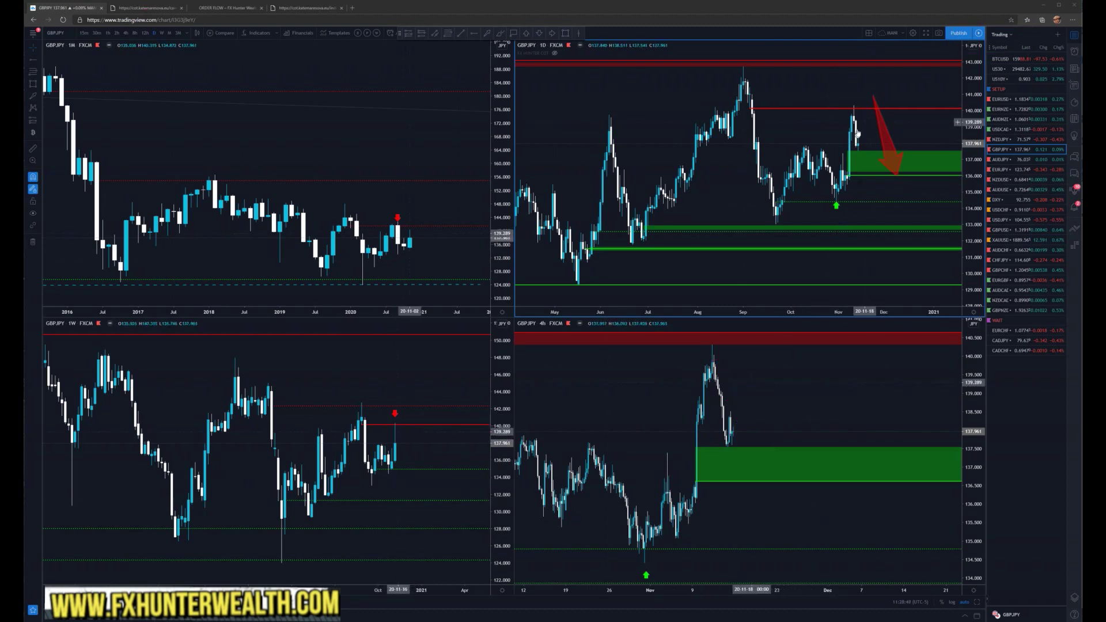
- Glance over the EURUSD candle charts and the order flow tables, then return to TradingView and bring up AUDJPY
{"action": "left_click", "coordinate": [130, 8]}
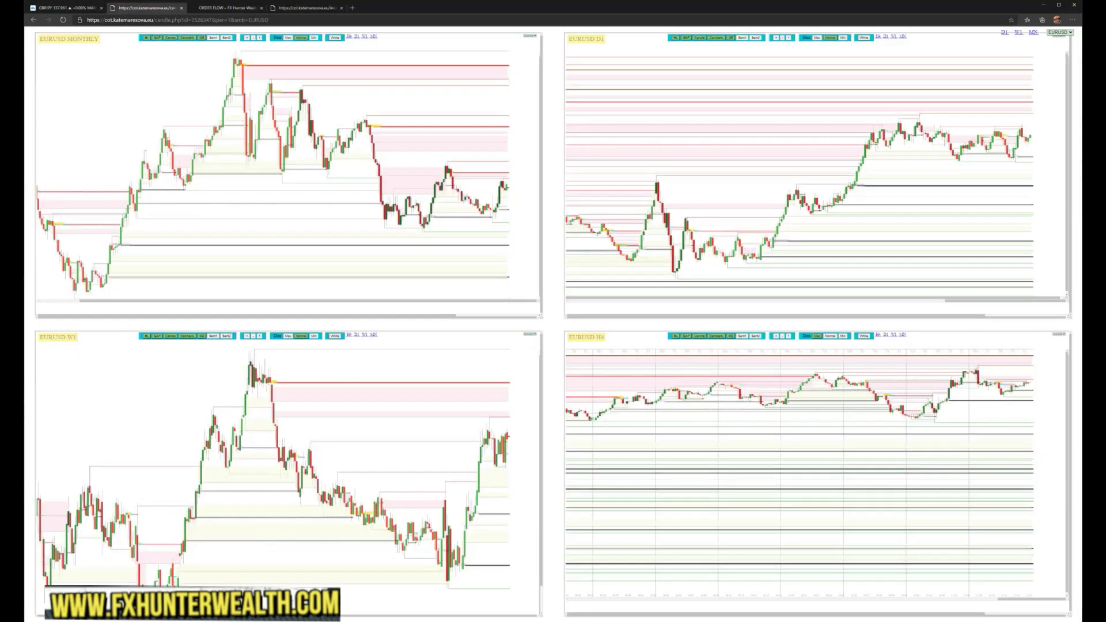
{"action": "left_click", "coordinate": [221, 8]}
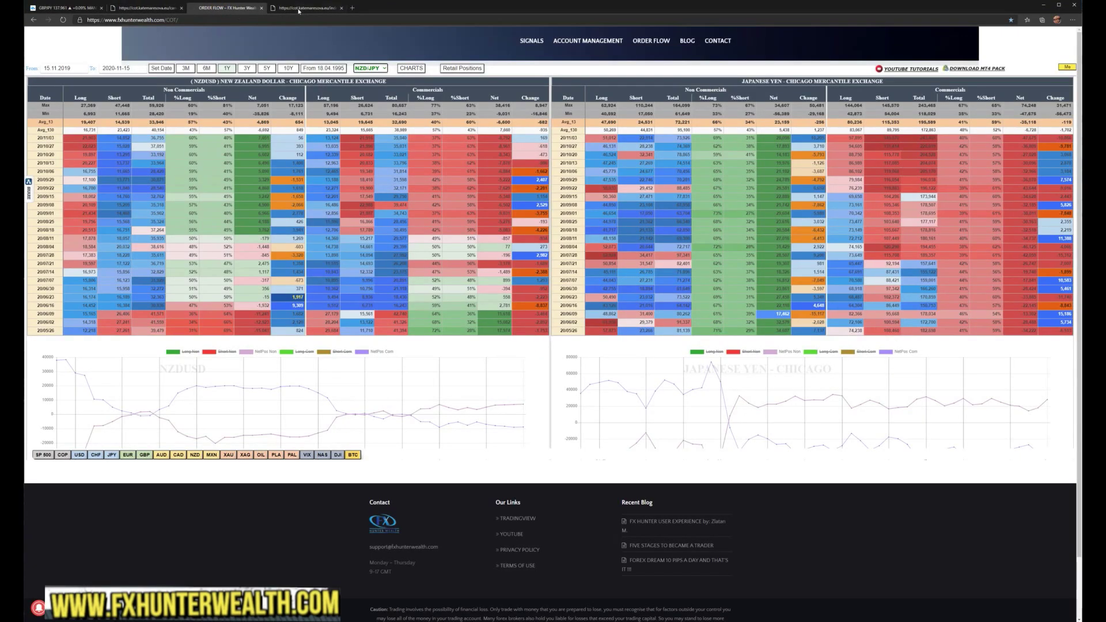
{"action": "left_click", "coordinate": [46, 8]}
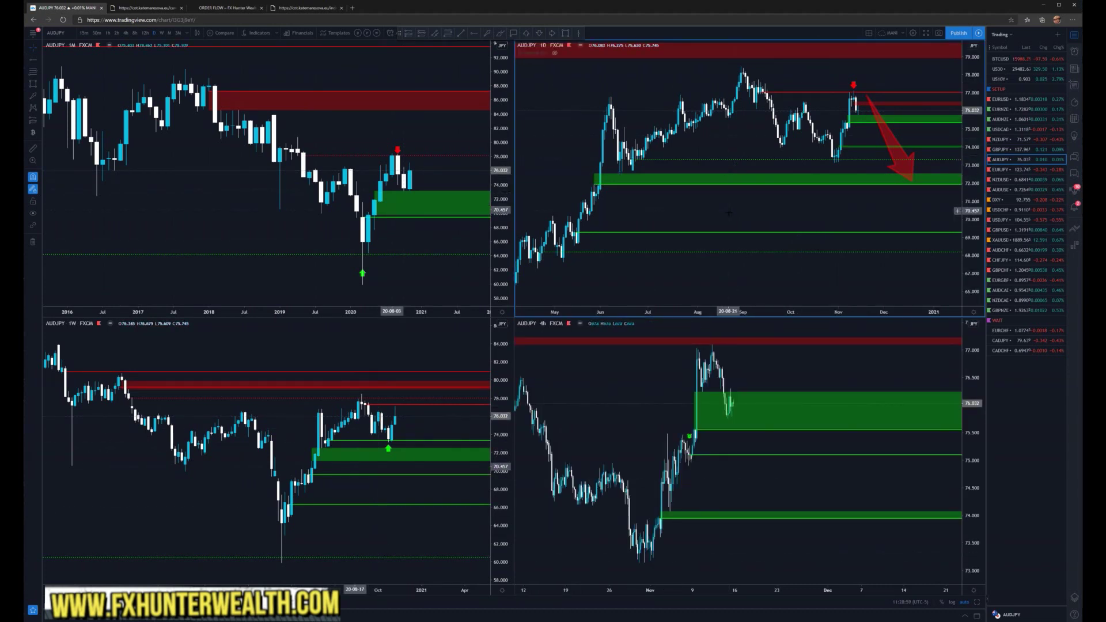
- Mark AUDJPY's resistance at the recent highs with a weekly line, a monthly box and a daily line near 77
{"action": "left_click_drag", "start_coordinate": [362, 406], "coordinate": [406, 408]}
{"action": "left_click_drag", "start_coordinate": [295, 150], "coordinate": [419, 159]}
{"action": "left_click_drag", "start_coordinate": [833, 88], "coordinate": [882, 91]}
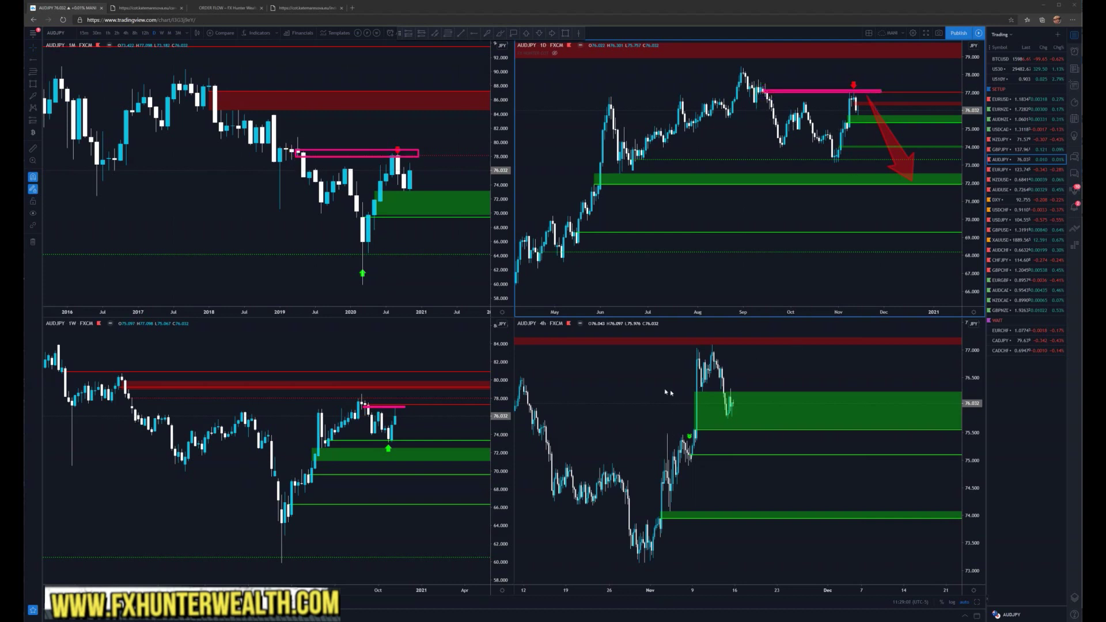
- Draw a projected rise on the AUDJPY 4-hour chart from the green zone up to the red line at about 78.0
{"action": "left_click", "coordinate": [807, 378]}
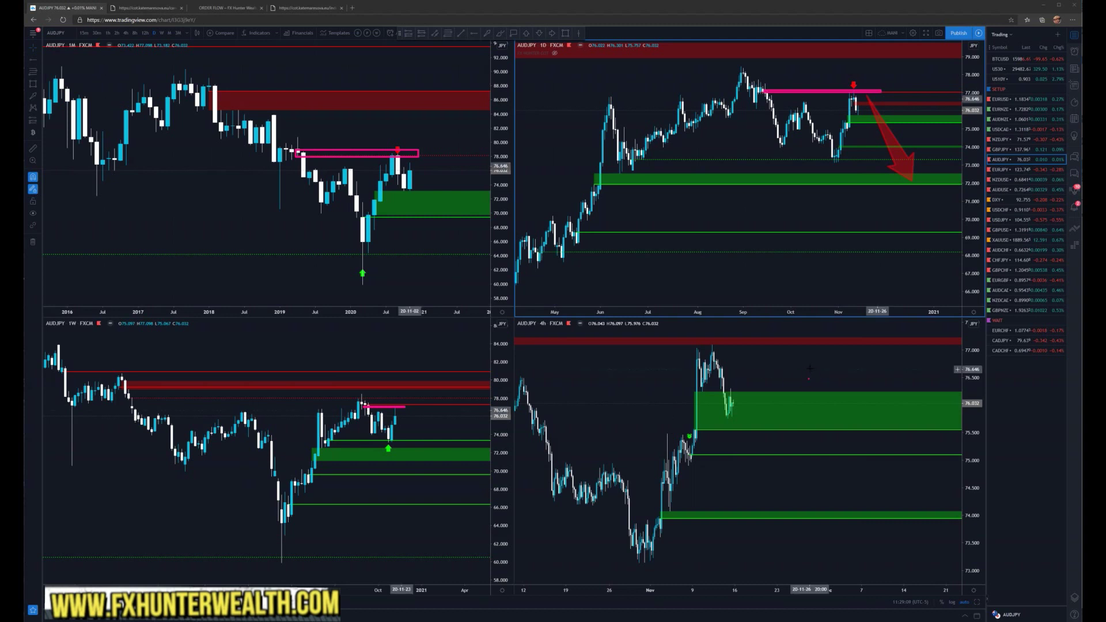
{"action": "scroll", "coordinate": [810, 369], "scroll_direction": "down", "scroll_amount": 3}
{"action": "scroll", "coordinate": [818, 381], "scroll_direction": "down", "scroll_amount": 2}
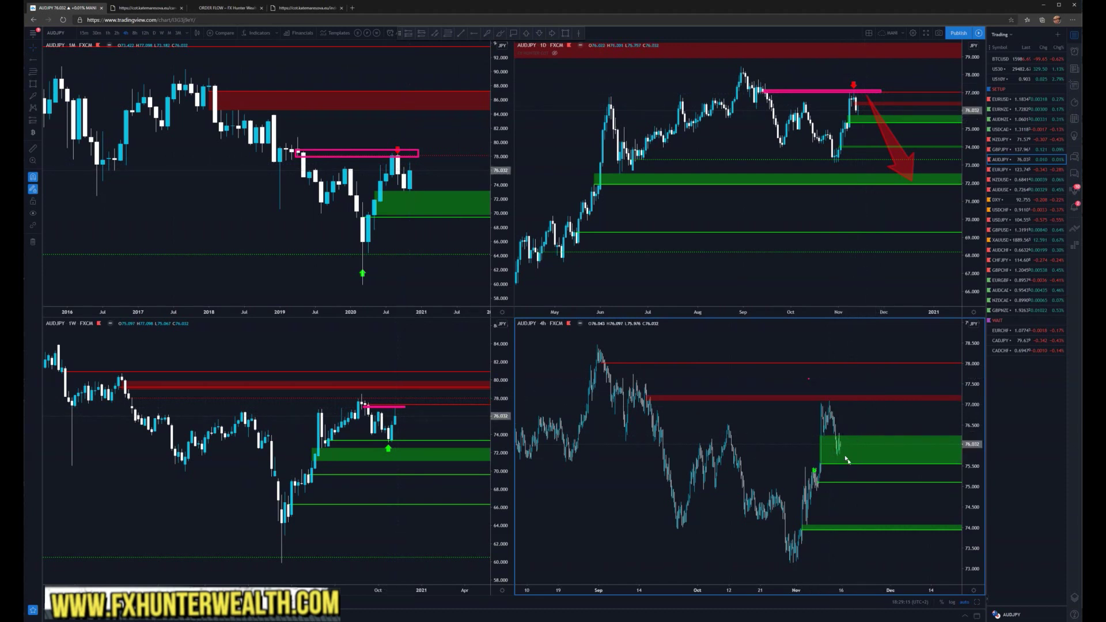
{"action": "left_click_drag", "start_coordinate": [844, 454], "coordinate": [873, 365]}
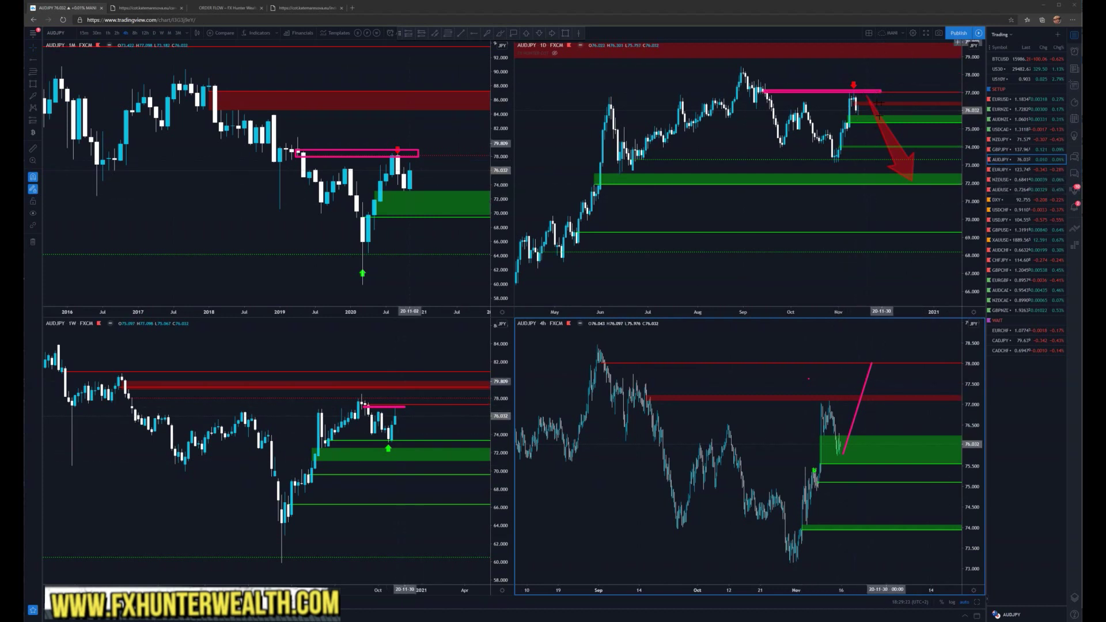
- Bring up EURJPY and sketch a daily path above the red zone to about 126, then down to about 122.5, marking the October high
{"action": "left_click", "coordinate": [808, 174]}
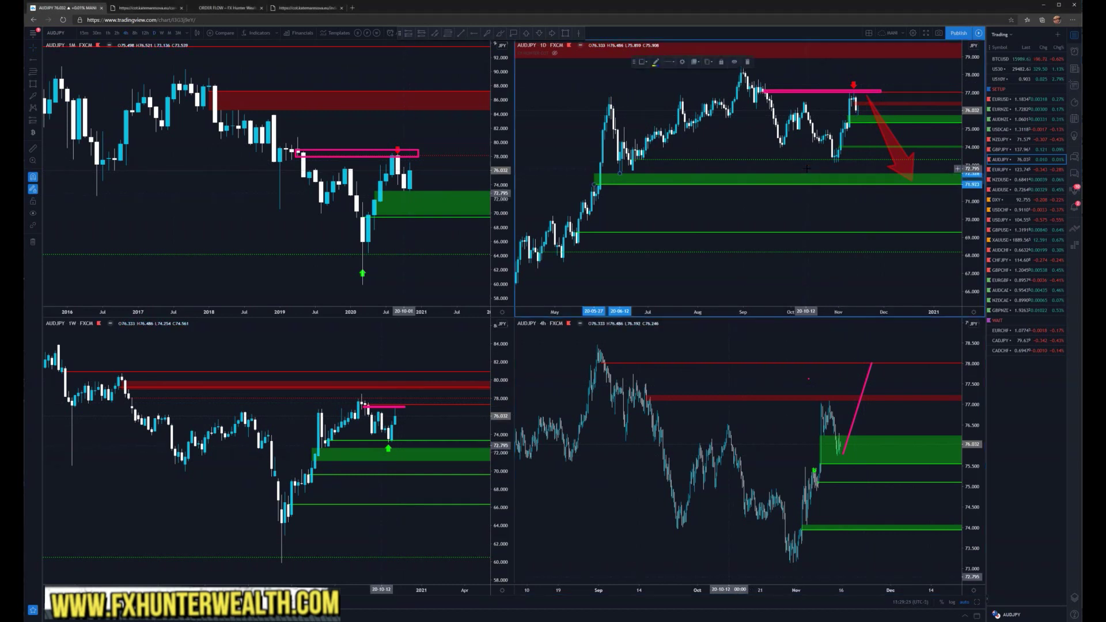
{"action": "left_click", "coordinate": [758, 150]}
{"action": "key", "text": "space"}
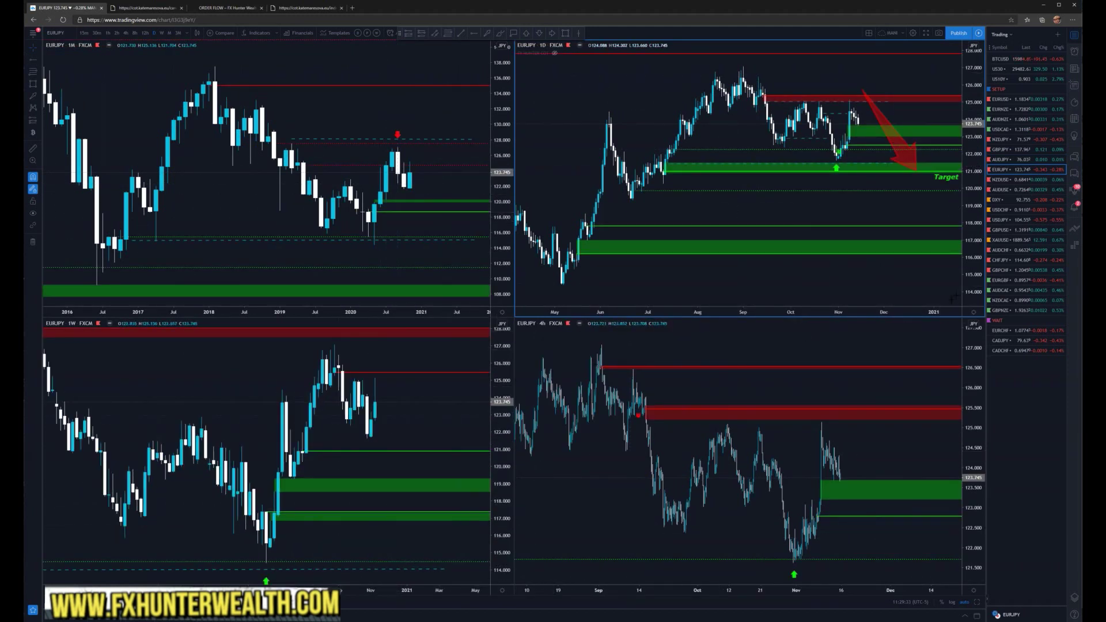
{"action": "left_click_drag", "start_coordinate": [968, 288], "coordinate": [973, 139]}
{"action": "left_click_drag", "start_coordinate": [933, 81], "coordinate": [930, 123]}
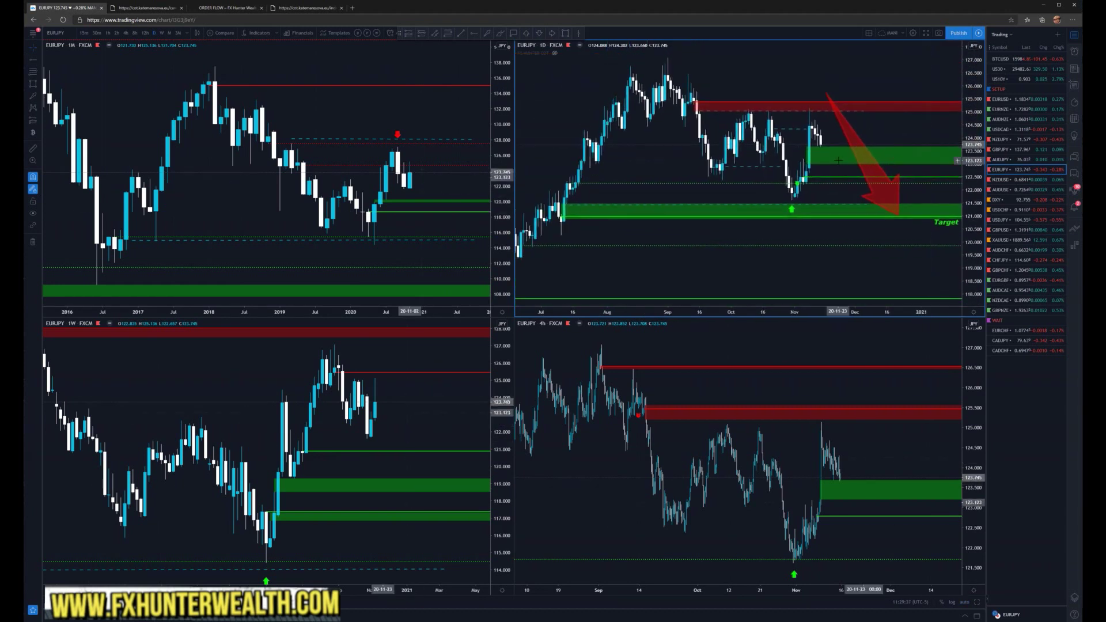
{"action": "mouse_move", "coordinate": [823, 142]}
{"action": "left_mouse_down"}
{"action": "mouse_move", "coordinate": [841, 89]}
{"action": "mouse_move", "coordinate": [876, 182]}
{"action": "left_mouse_up"}
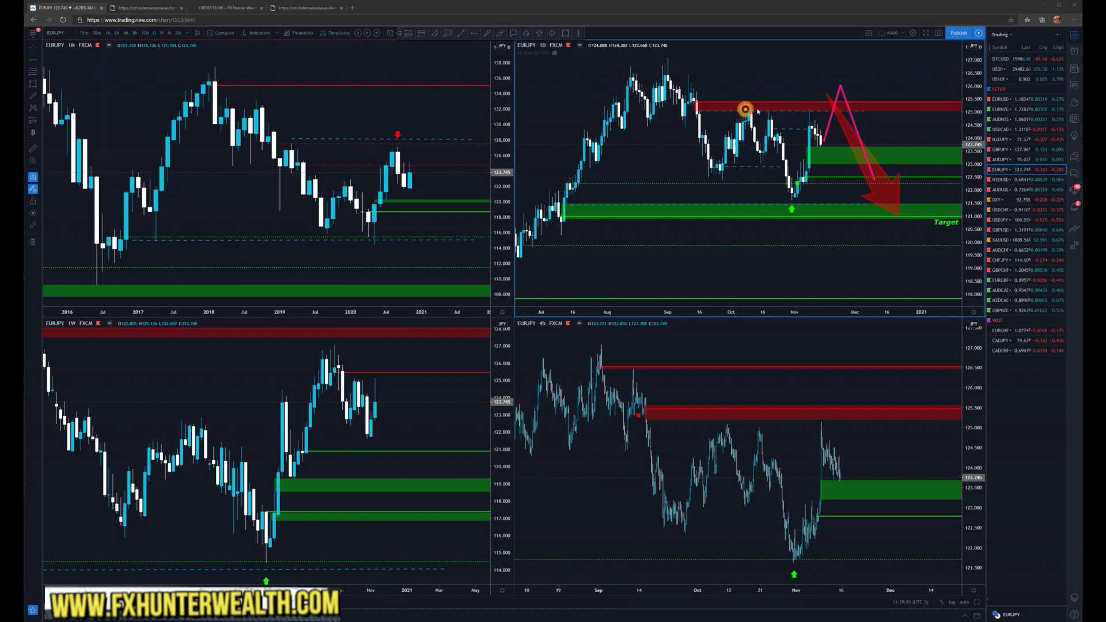
{"action": "left_click_drag", "start_coordinate": [765, 108], "coordinate": [781, 109]}
{"action": "left_click", "coordinate": [860, 92]}
- Bring up NZDUSD and mark the resistance through the 2019 and 2020 highs and the latest breakout above it on the daily chart
{"action": "key", "text": "Down"}
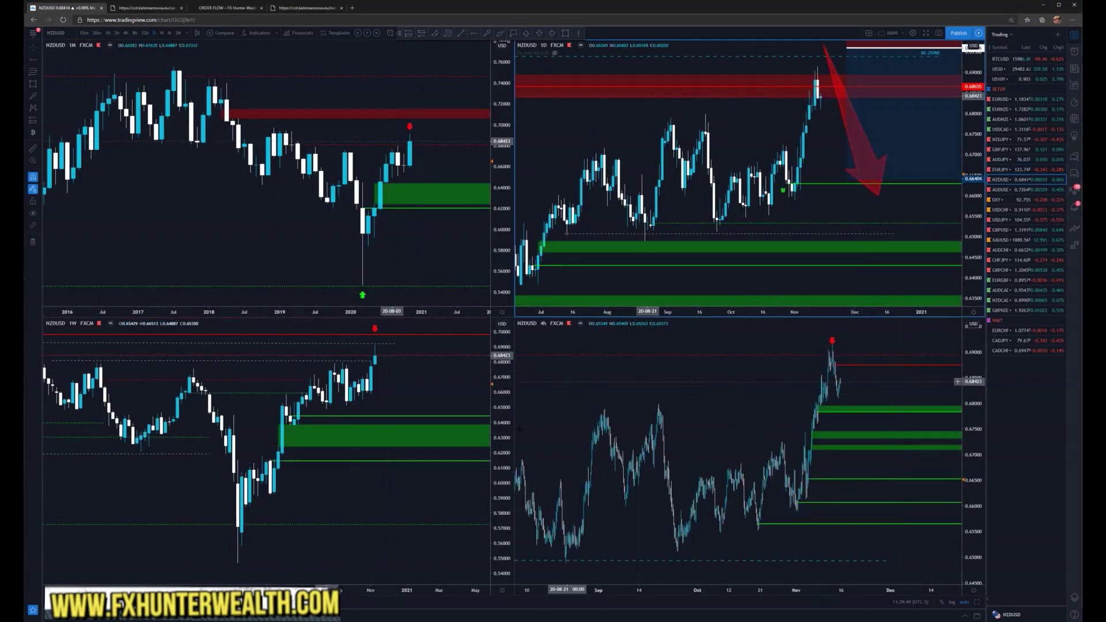
{"action": "scroll", "coordinate": [871, 175], "scroll_direction": "down", "scroll_amount": 5}
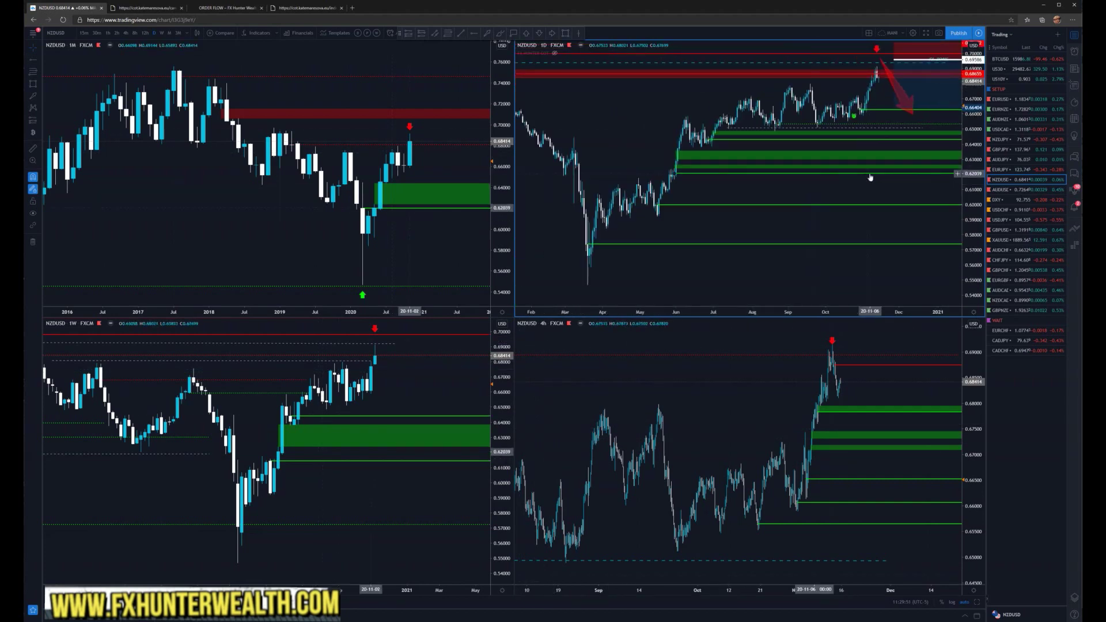
{"action": "scroll", "coordinate": [870, 174], "scroll_direction": "down", "scroll_amount": 5}
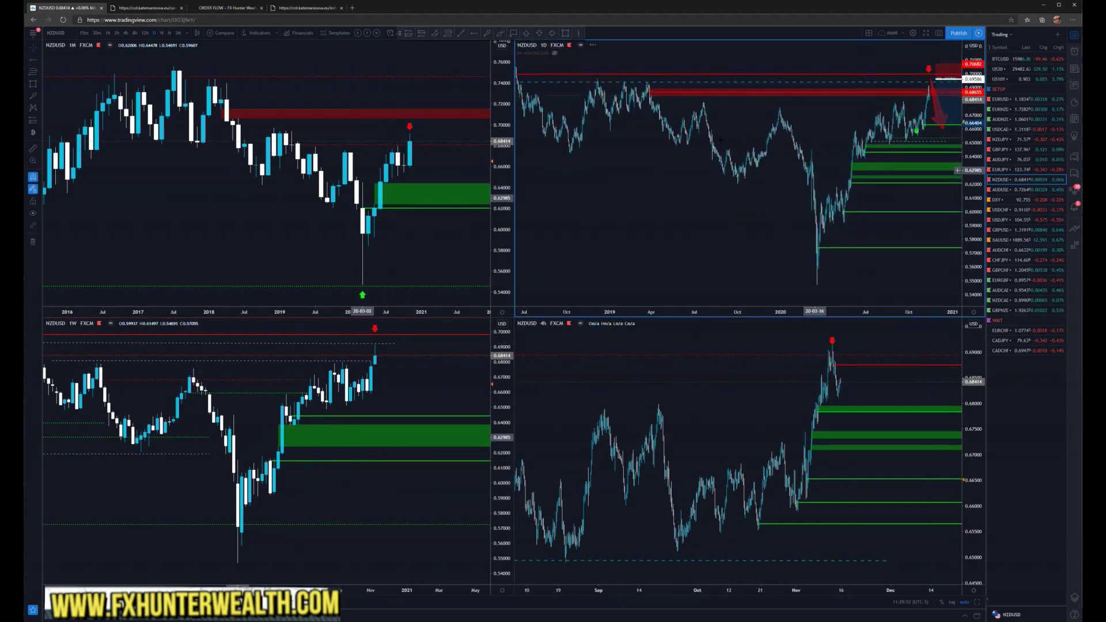
{"action": "left_click_drag", "start_coordinate": [679, 102], "coordinate": [925, 102]}
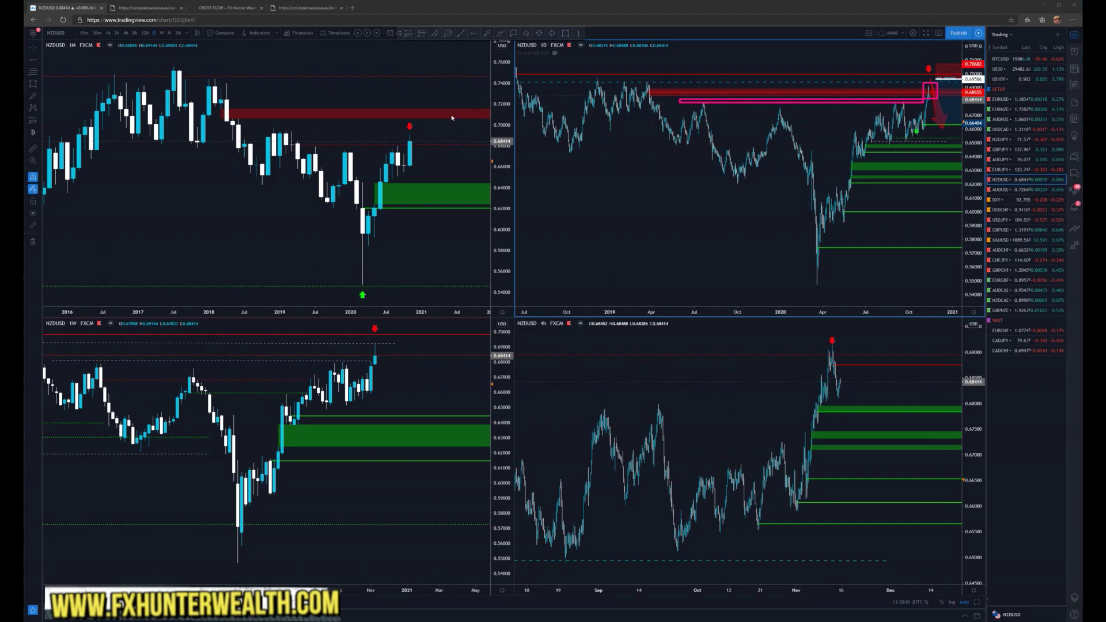
- Box the New Zealand dollar non-commercial long values for mid-July, August to September and October to November, then open the retail positions page
{"action": "left_click", "coordinate": [218, 9]}
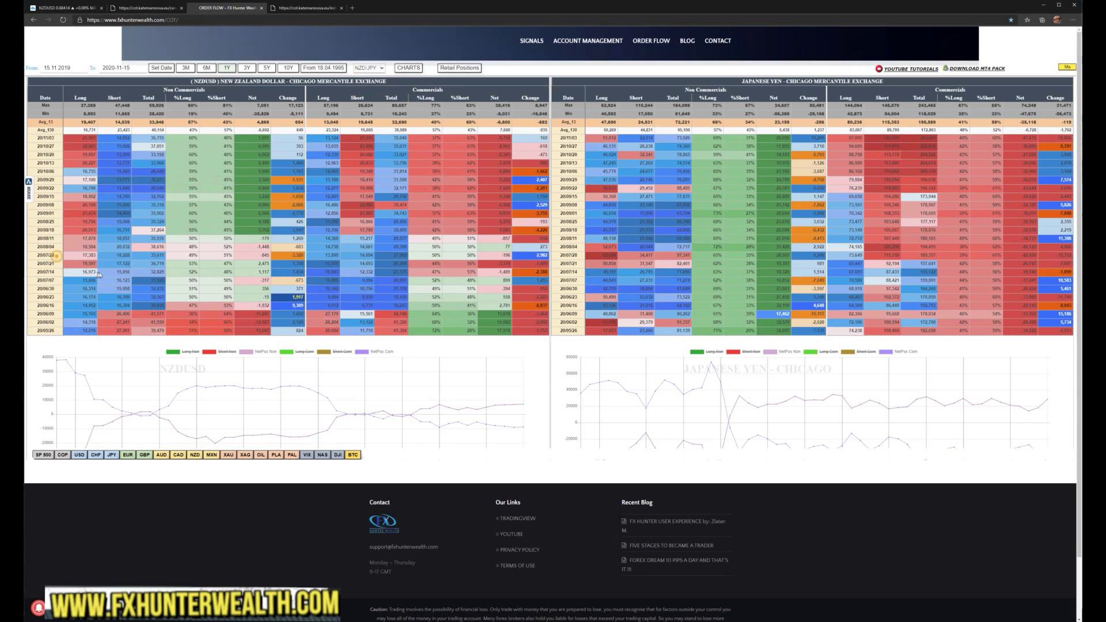
{"action": "left_click_drag", "start_coordinate": [57, 257], "coordinate": [99, 272]}
{"action": "left_click_drag", "start_coordinate": [62, 201], "coordinate": [100, 237]}
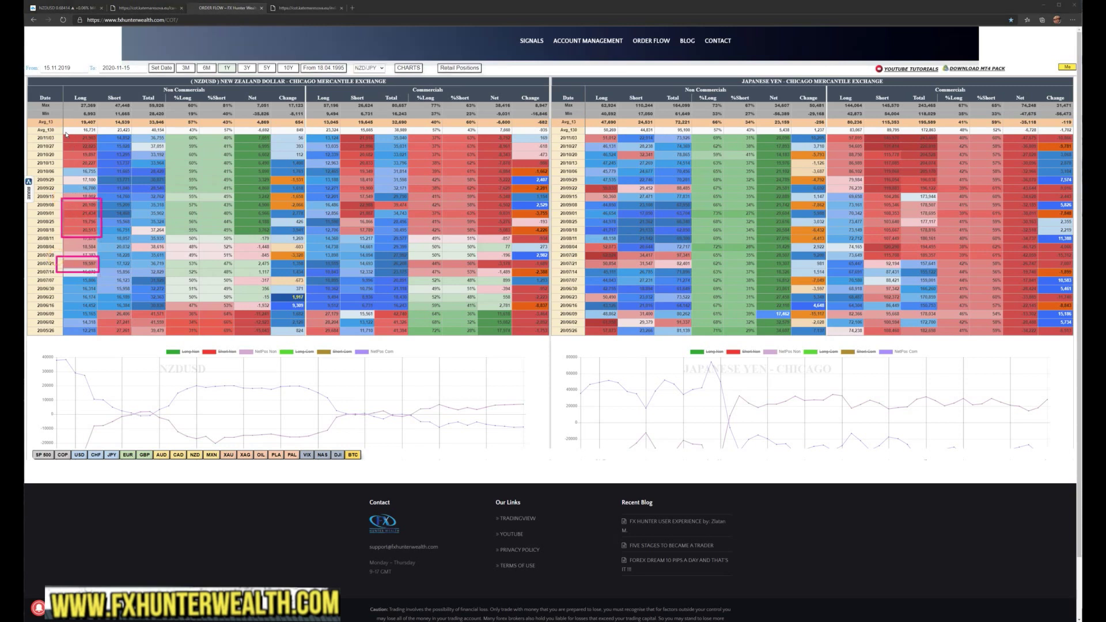
{"action": "left_click_drag", "start_coordinate": [65, 131], "coordinate": [104, 164]}
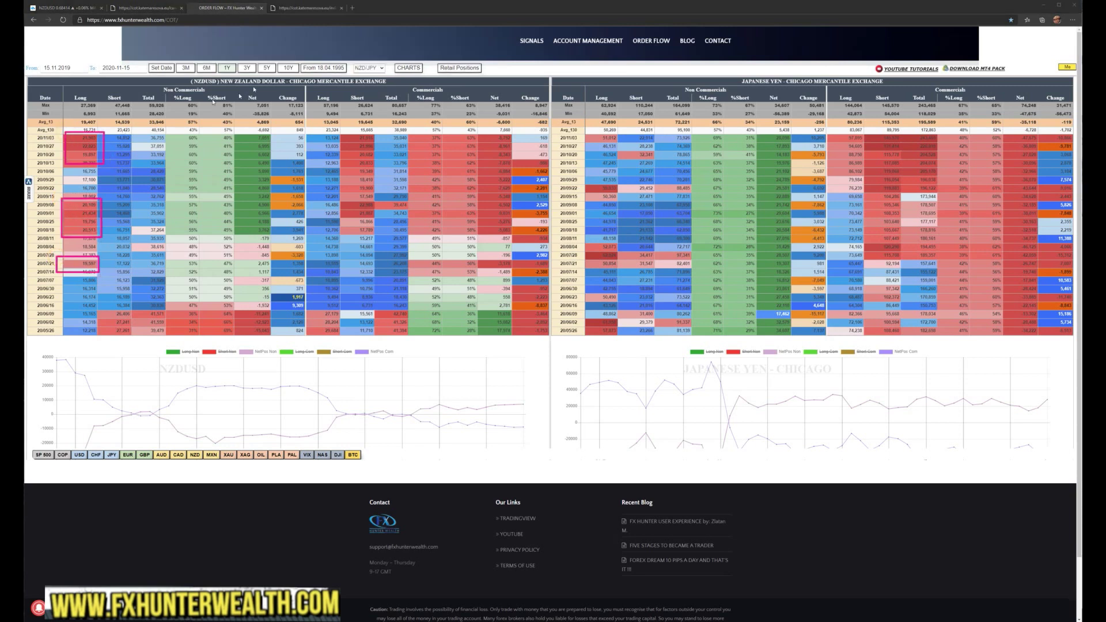
{"action": "left_click", "coordinate": [311, 9]}
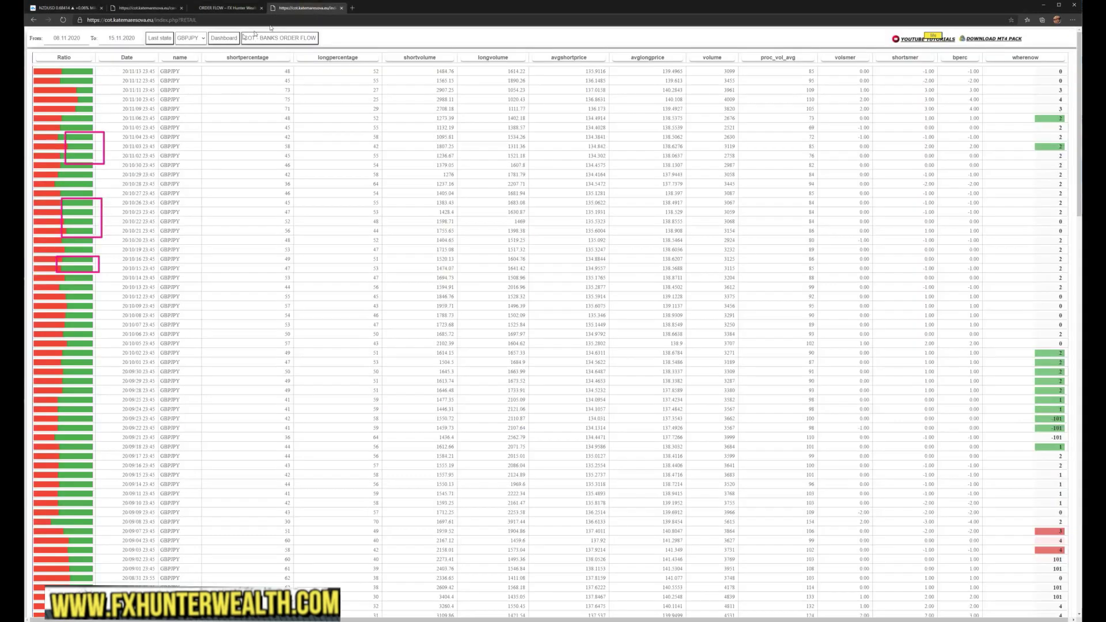
- Show the retail positions table for NZDUSD
{"action": "left_click", "coordinate": [196, 40]}
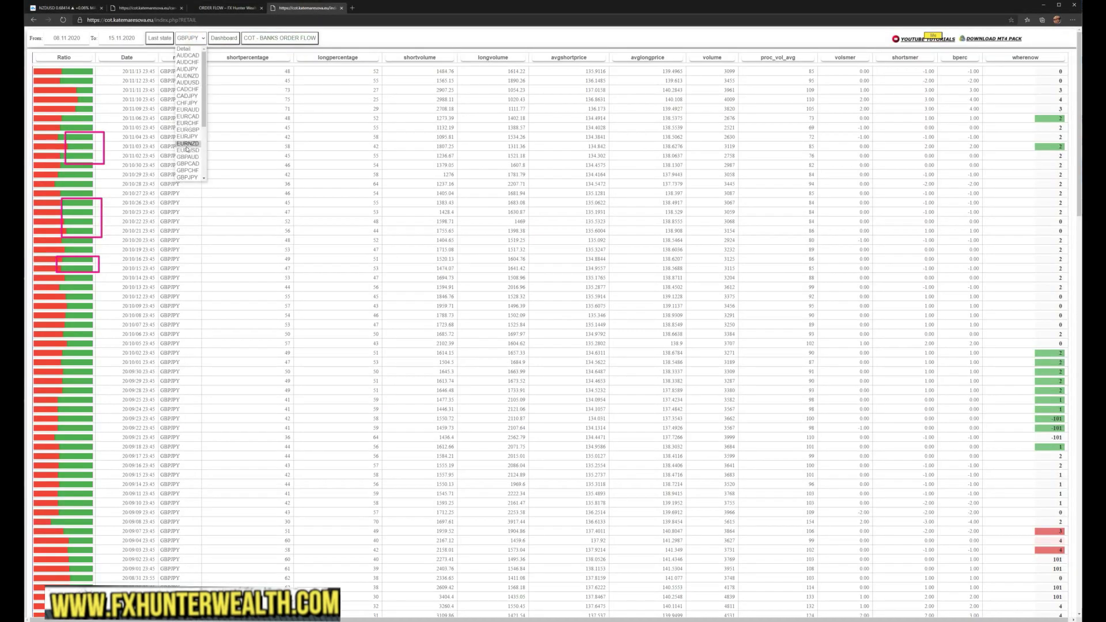
{"action": "scroll", "coordinate": [190, 156], "scroll_direction": "down", "scroll_amount": 2}
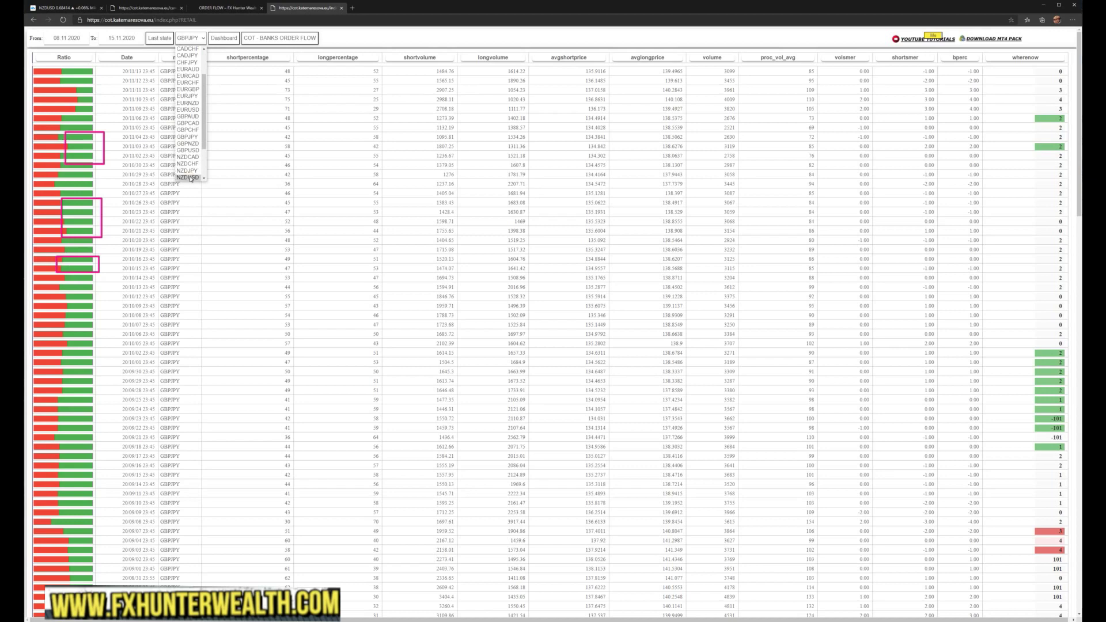
{"action": "left_click", "coordinate": [190, 177]}
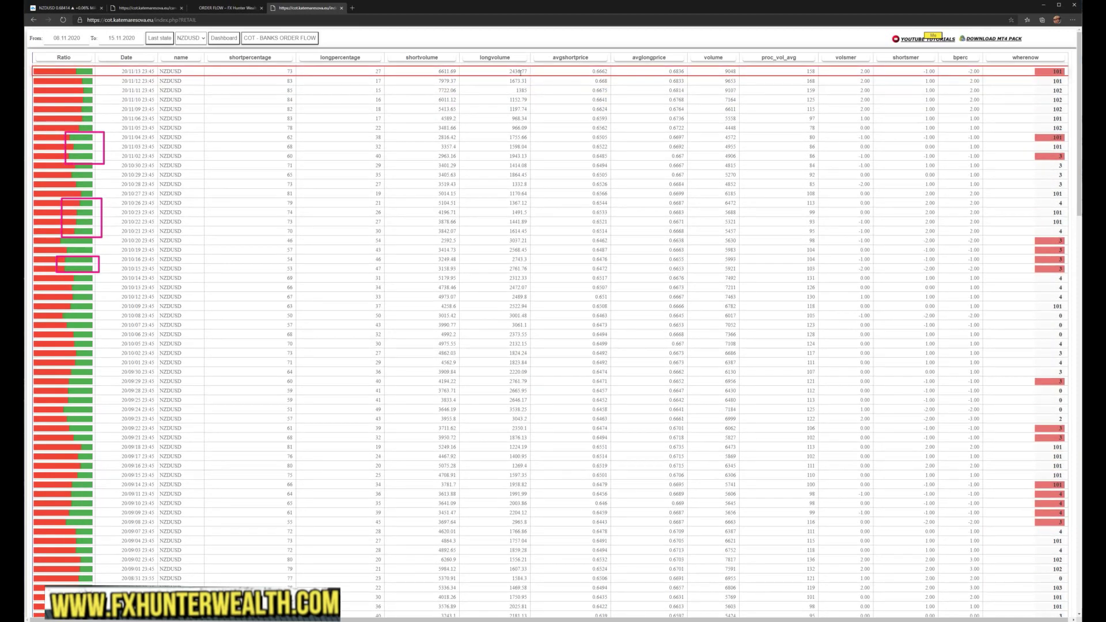
- Compare NZDUSD's recent daily price action with its retail short percentages for November, returning to the chart
{"action": "left_click", "coordinate": [64, 8]}
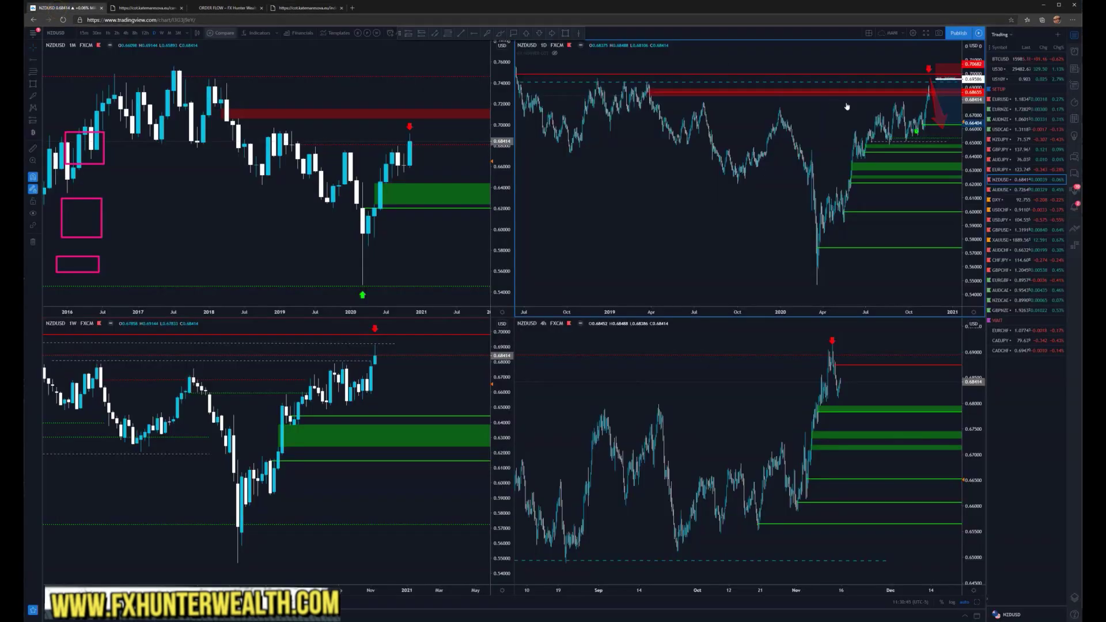
{"action": "scroll", "coordinate": [865, 142], "scroll_direction": "up", "scroll_amount": 5}
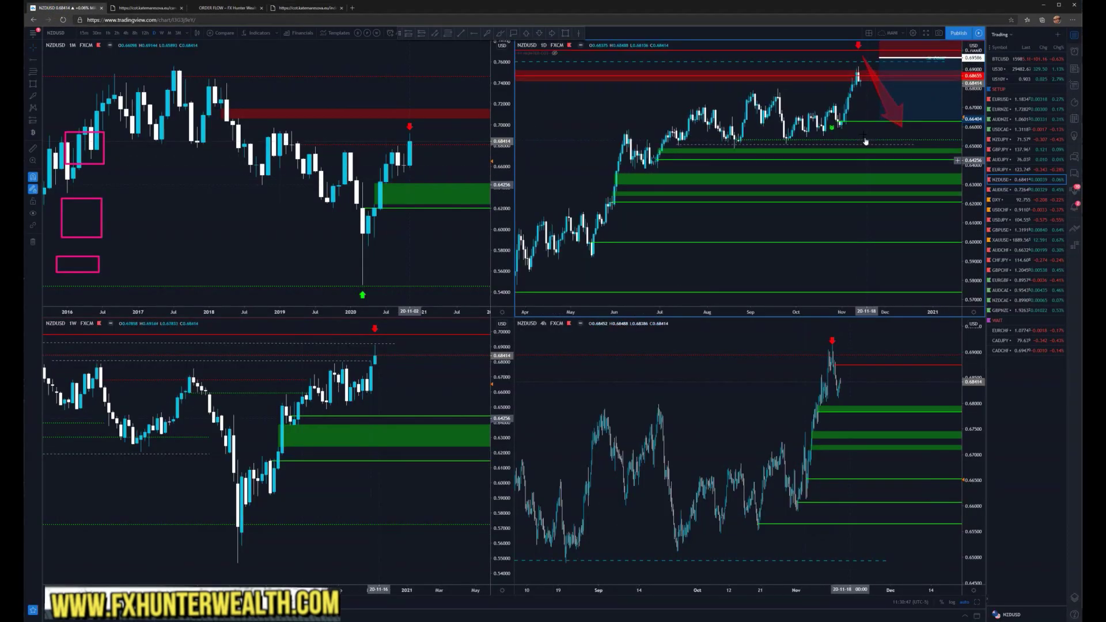
{"action": "scroll", "coordinate": [865, 142], "scroll_direction": "down", "scroll_amount": 1}
{"action": "scroll", "coordinate": [824, 137], "scroll_direction": "down", "scroll_amount": 1}
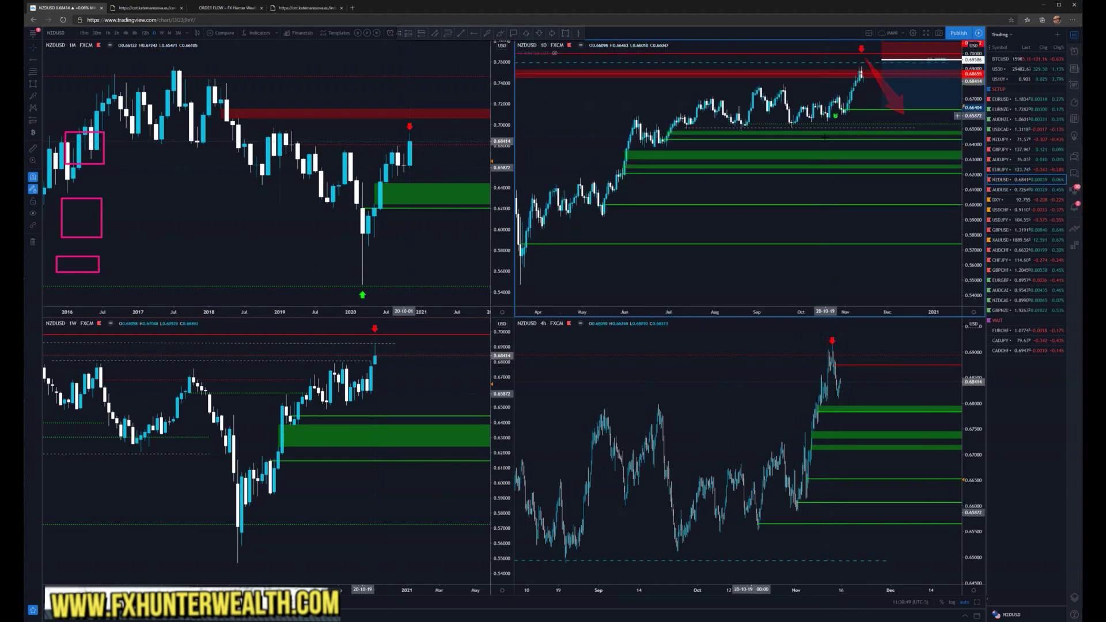
{"action": "scroll", "coordinate": [825, 137], "scroll_direction": "down", "scroll_amount": 2}
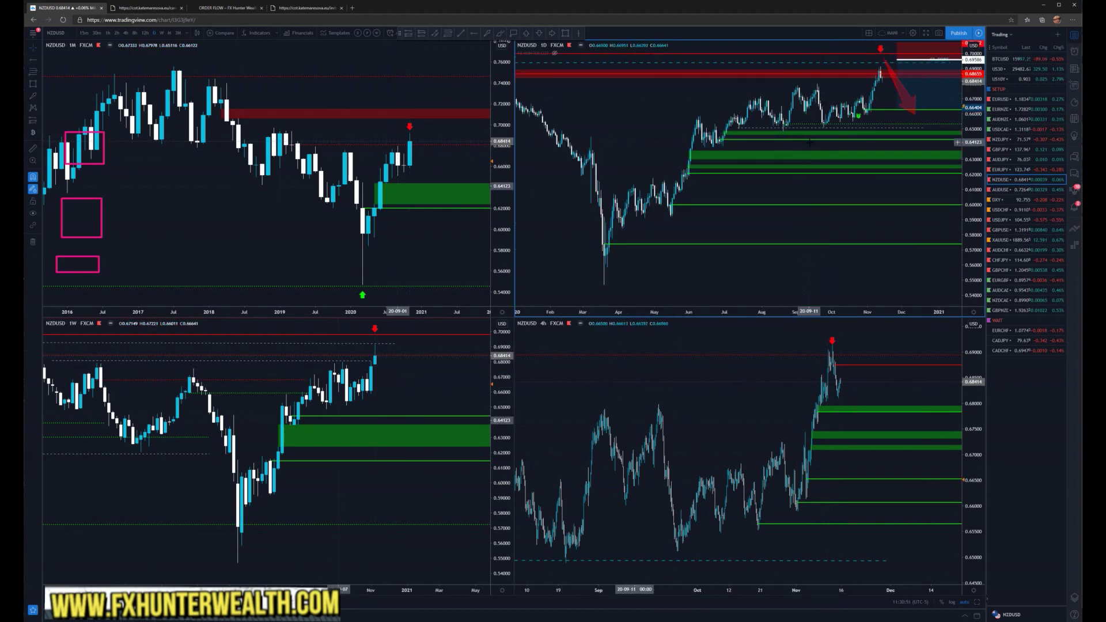
{"action": "scroll", "coordinate": [809, 140], "scroll_direction": "down", "scroll_amount": 1}
{"action": "scroll", "coordinate": [818, 147], "scroll_direction": "up", "scroll_amount": 3}
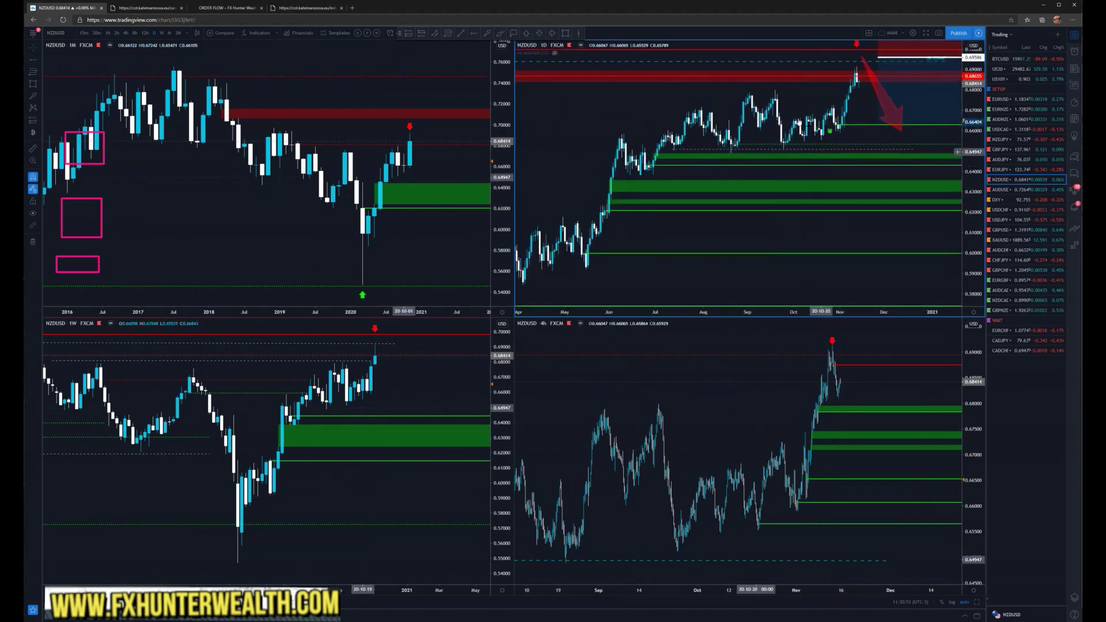
{"action": "left_click", "coordinate": [296, 8]}
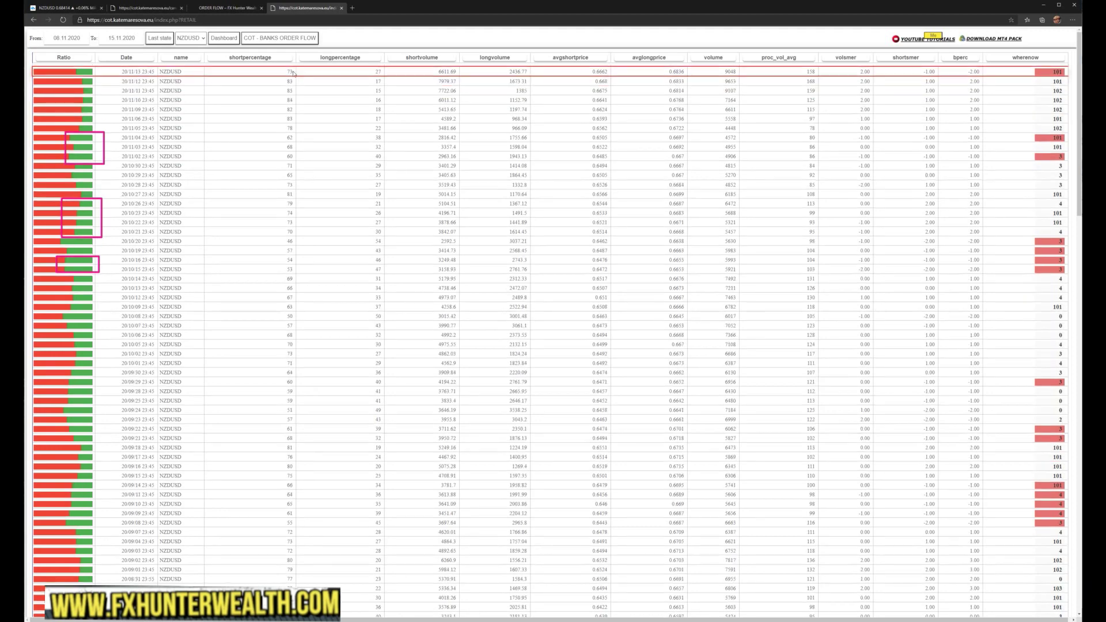
{"action": "left_click", "coordinate": [66, 8]}
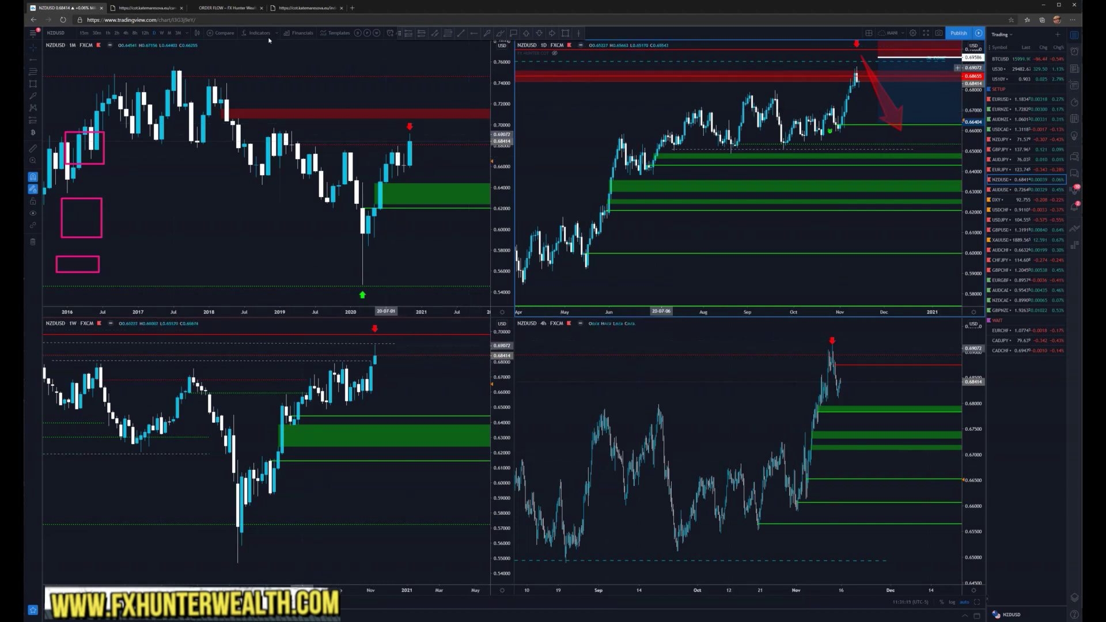
{"action": "left_click", "coordinate": [304, 12]}
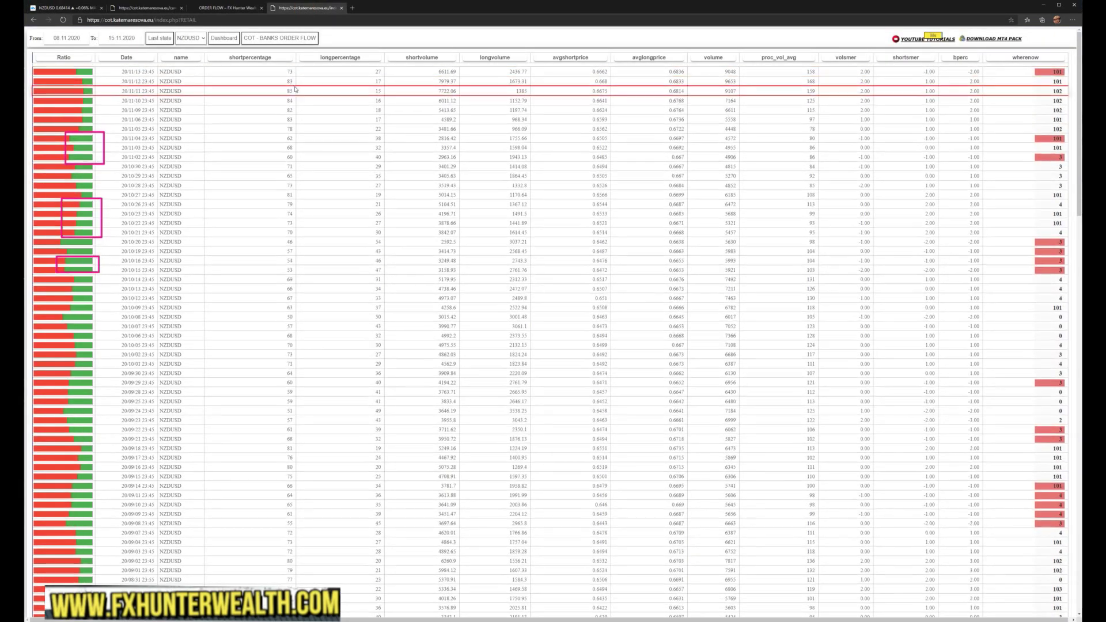
{"action": "left_click", "coordinate": [92, 8]}
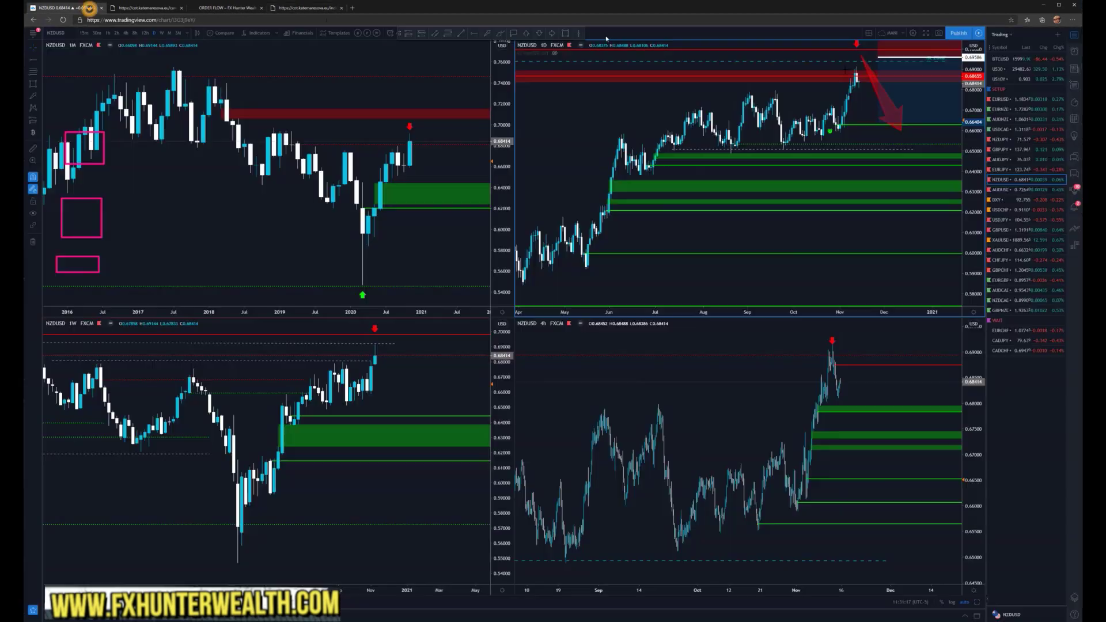
- Bring up AUDUSD and enlarge its 4-hour chart to fill the whole chart layout
{"action": "left_click", "coordinate": [1003, 190]}
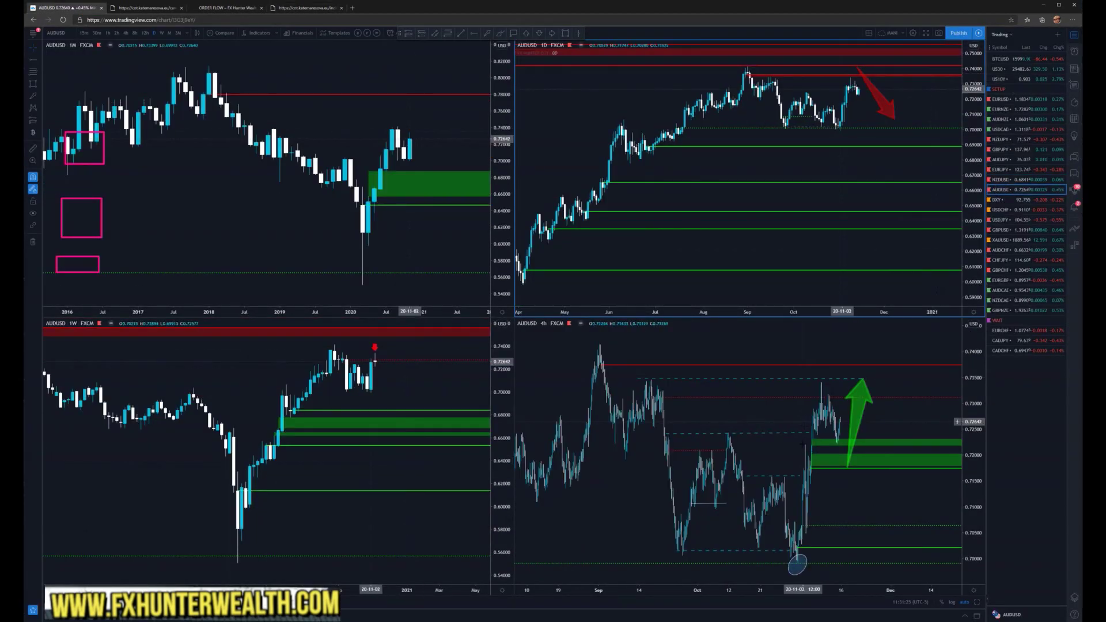
{"action": "scroll", "coordinate": [805, 436], "scroll_direction": "up", "scroll_amount": 3}
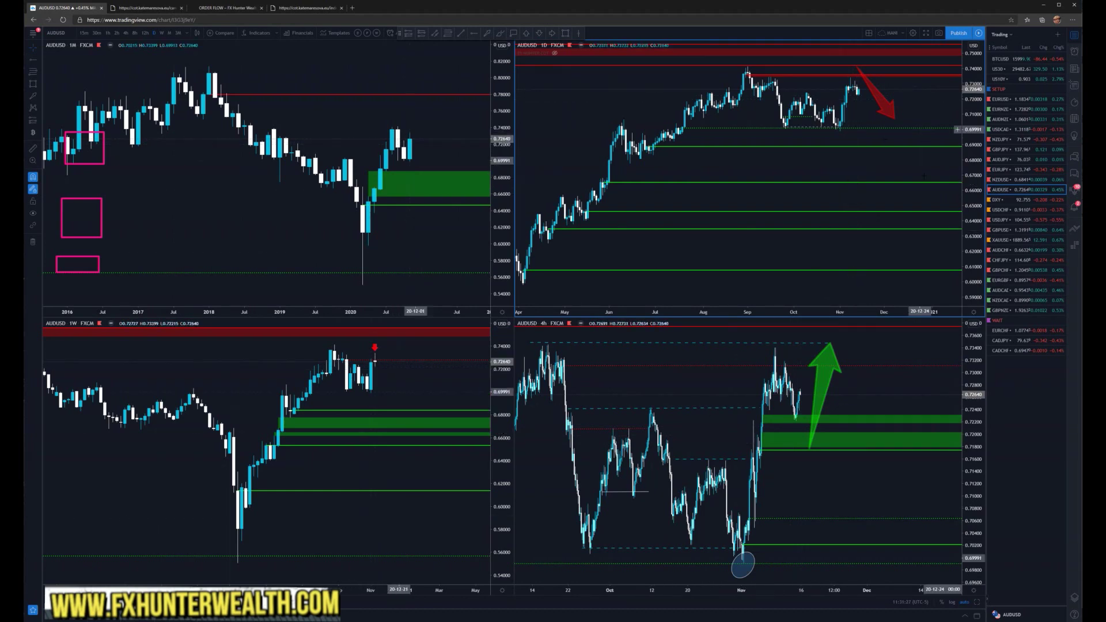
{"action": "left_click", "coordinate": [945, 547]}
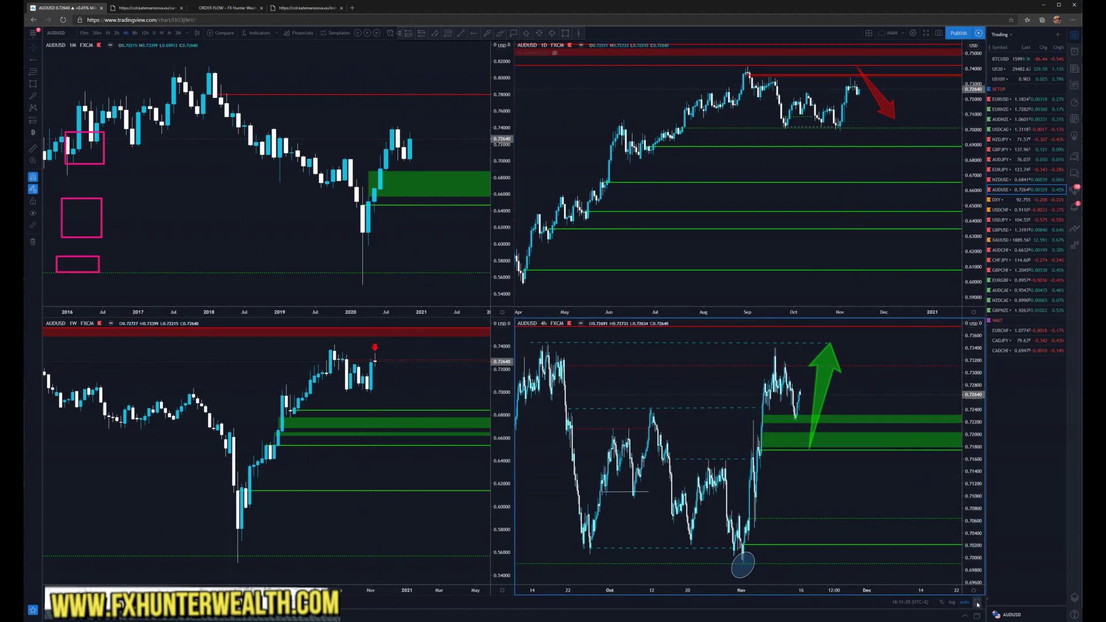
{"action": "key", "text": "alt+Return"}
{"action": "scroll", "coordinate": [518, 213], "scroll_direction": "up", "scroll_amount": 4}
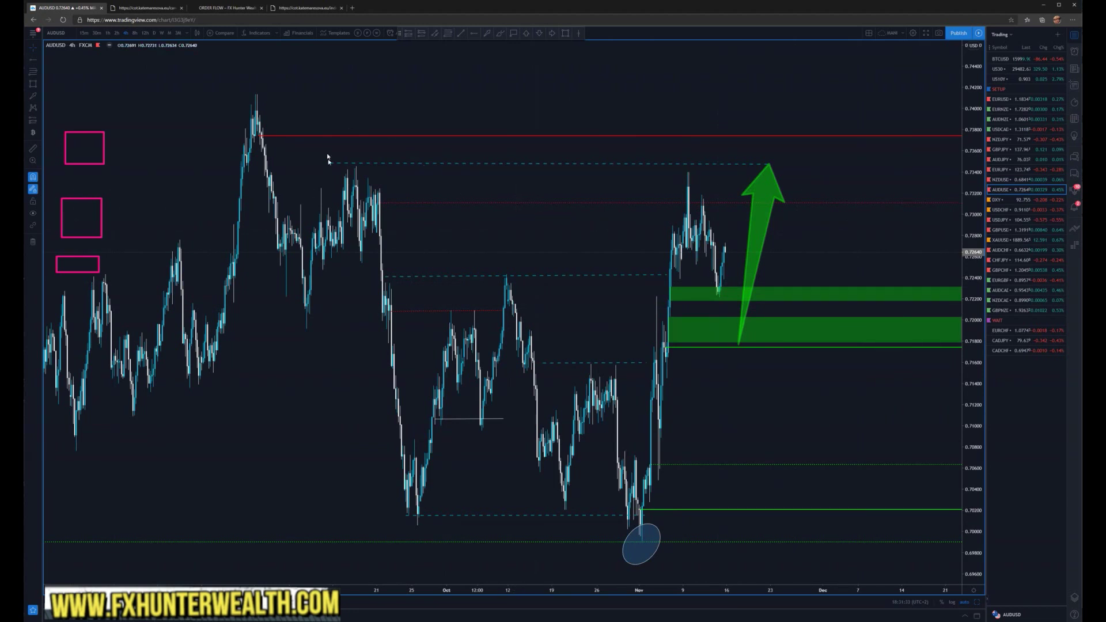
- Box AUDUSD's 4-hour resistance between about 0.734 and 0.7375, underline both highs, sketch a rise from the green zone, then clear the marks
{"action": "left_click_drag", "start_coordinate": [322, 134], "coordinate": [790, 175]}
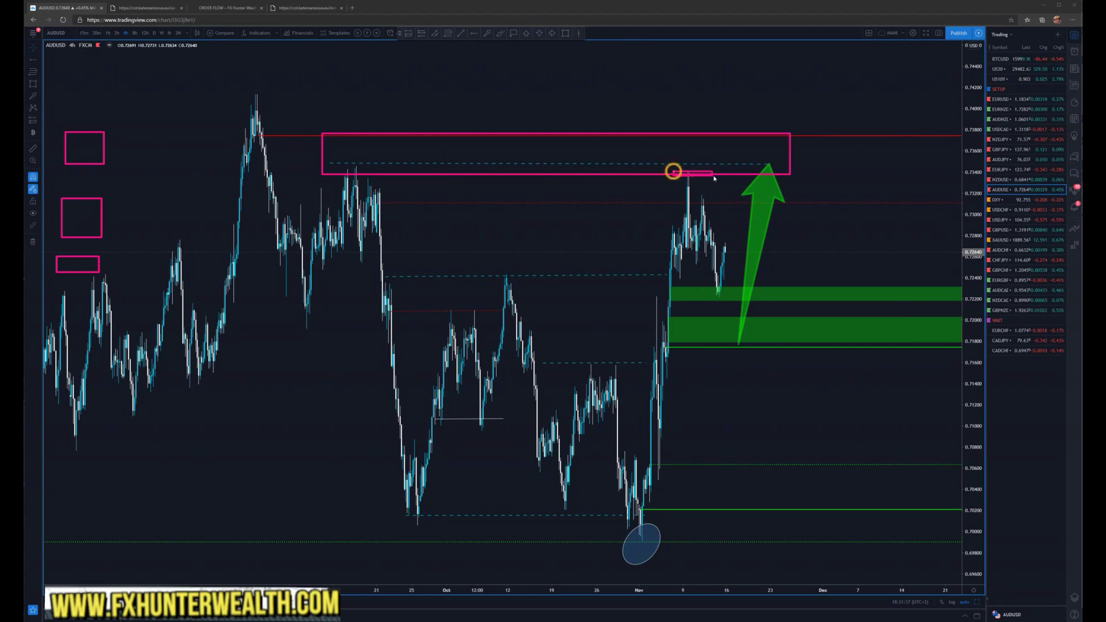
{"action": "left_click", "coordinate": [402, 173]}
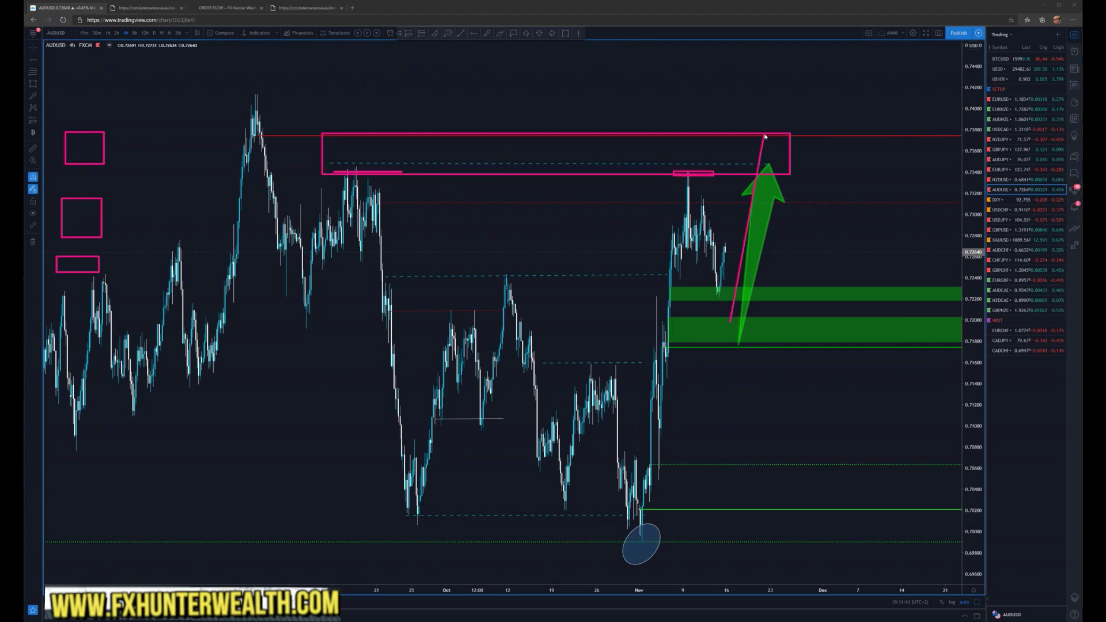
{"action": "key", "text": "Escape"}
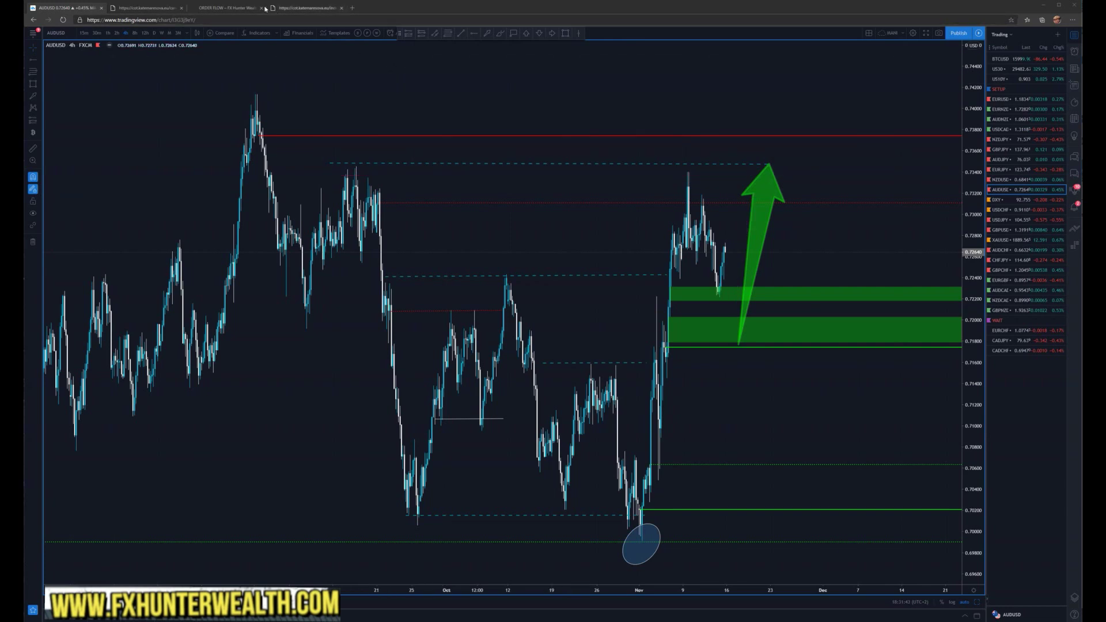
- Switch to the retail positions page and show the table for AUDUSD
{"action": "left_click", "coordinate": [306, 8]}
{"action": "left_click", "coordinate": [191, 38]}
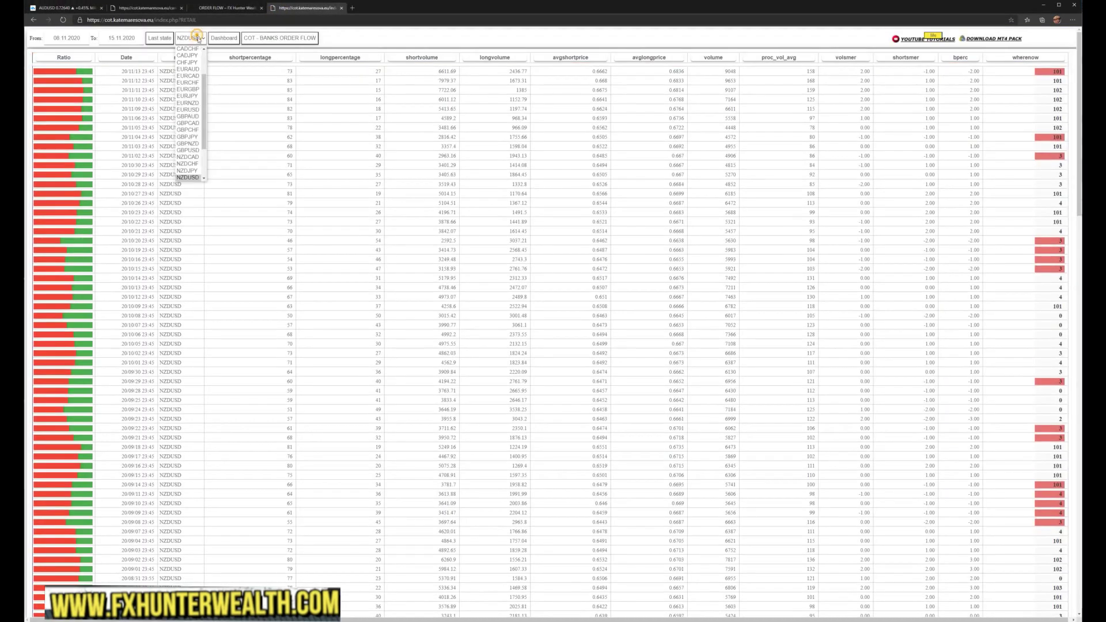
{"action": "scroll", "coordinate": [196, 148], "scroll_direction": "up", "scroll_amount": 2}
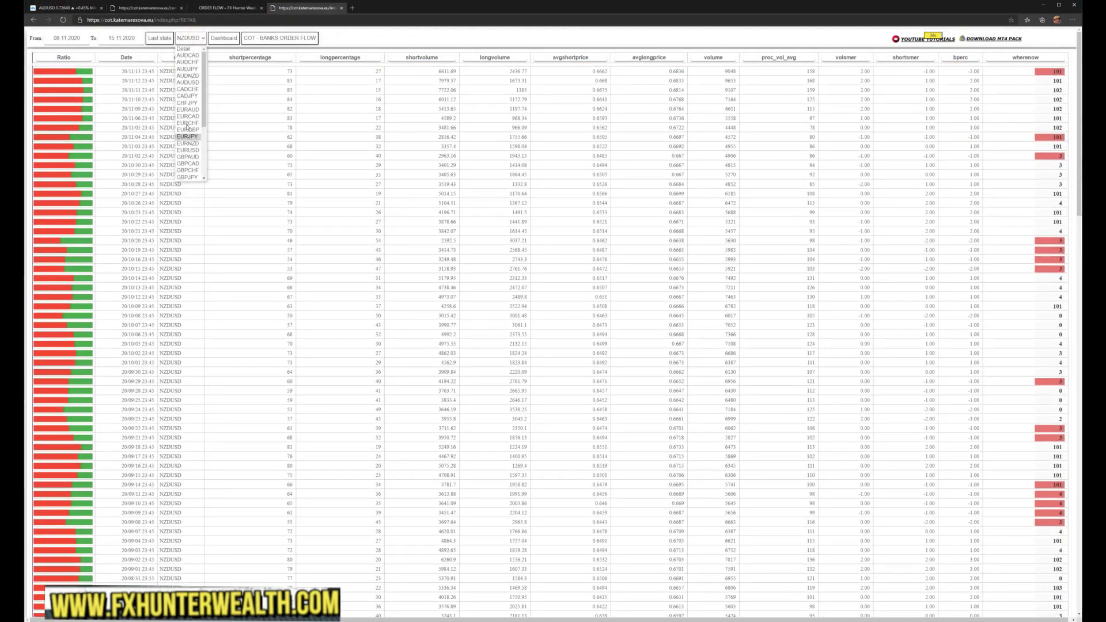
{"action": "left_click", "coordinate": [189, 83]}
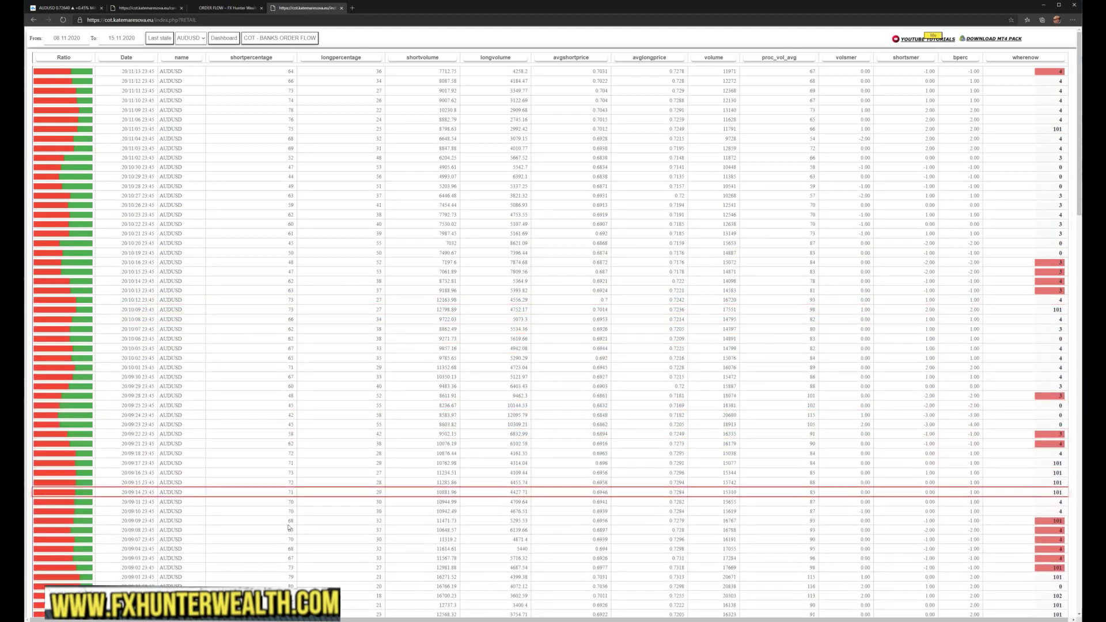
- Return to the AUDUSD chart and restore the four-timeframe layout
{"action": "left_click", "coordinate": [80, 9]}
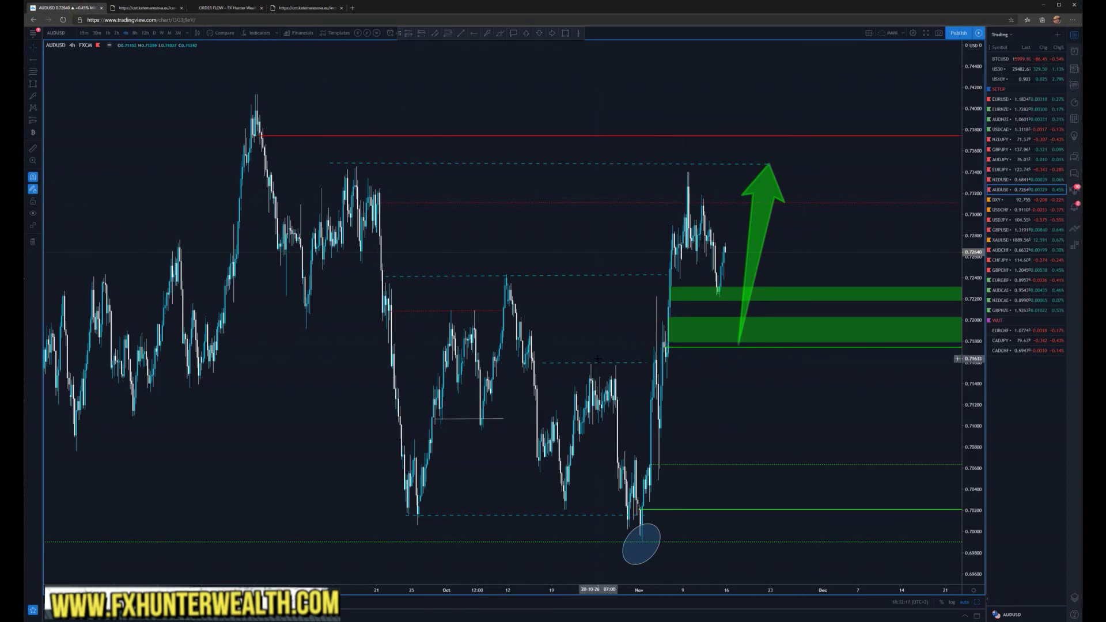
{"action": "scroll", "coordinate": [597, 279], "scroll_direction": "up", "scroll_amount": 1}
{"action": "scroll", "coordinate": [875, 494], "scroll_direction": "down", "scroll_amount": 1}
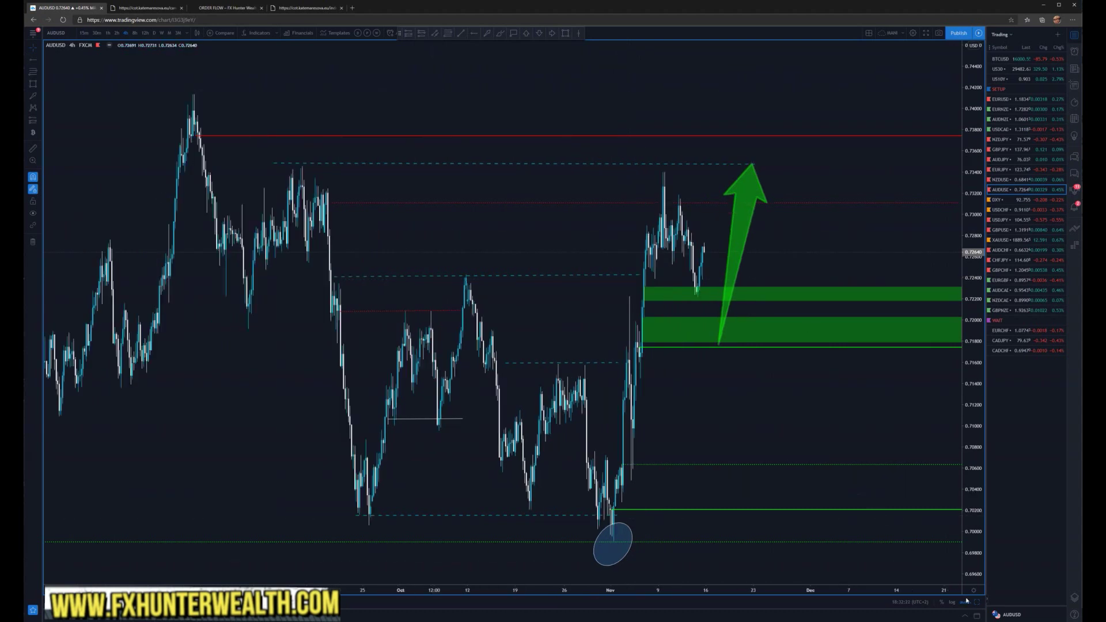
{"action": "key", "text": "alt+Return"}
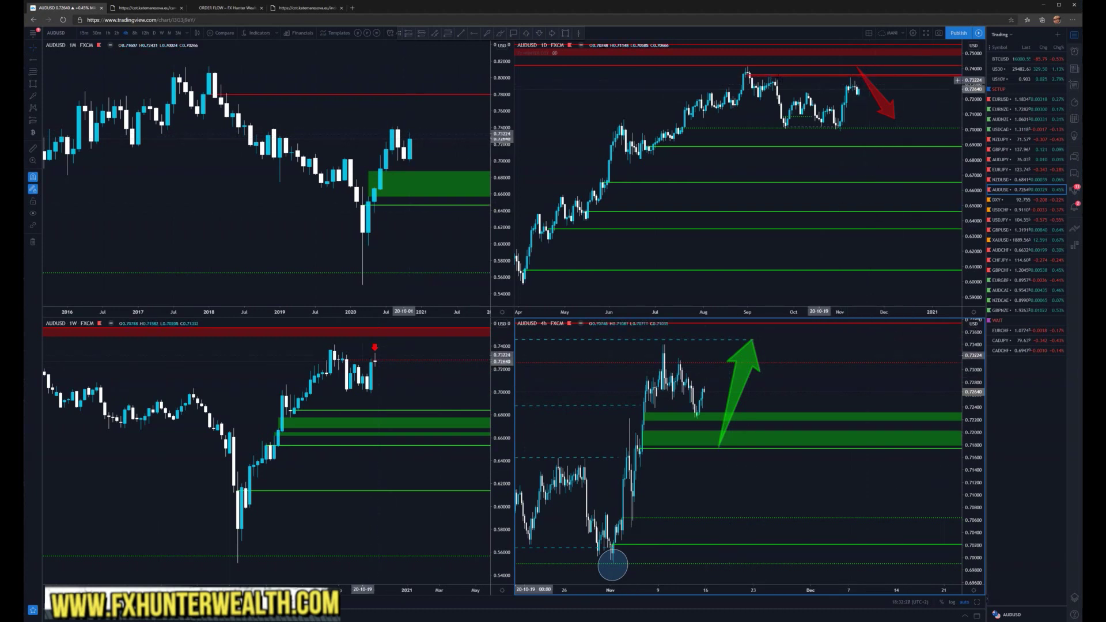
- Lower the start of the red sell arrow on the AUDUSD daily chart to the red zone at about 0.736
{"action": "scroll", "coordinate": [934, 162], "scroll_direction": "up", "scroll_amount": 2}
{"action": "scroll", "coordinate": [933, 161], "scroll_direction": "up", "scroll_amount": 2}
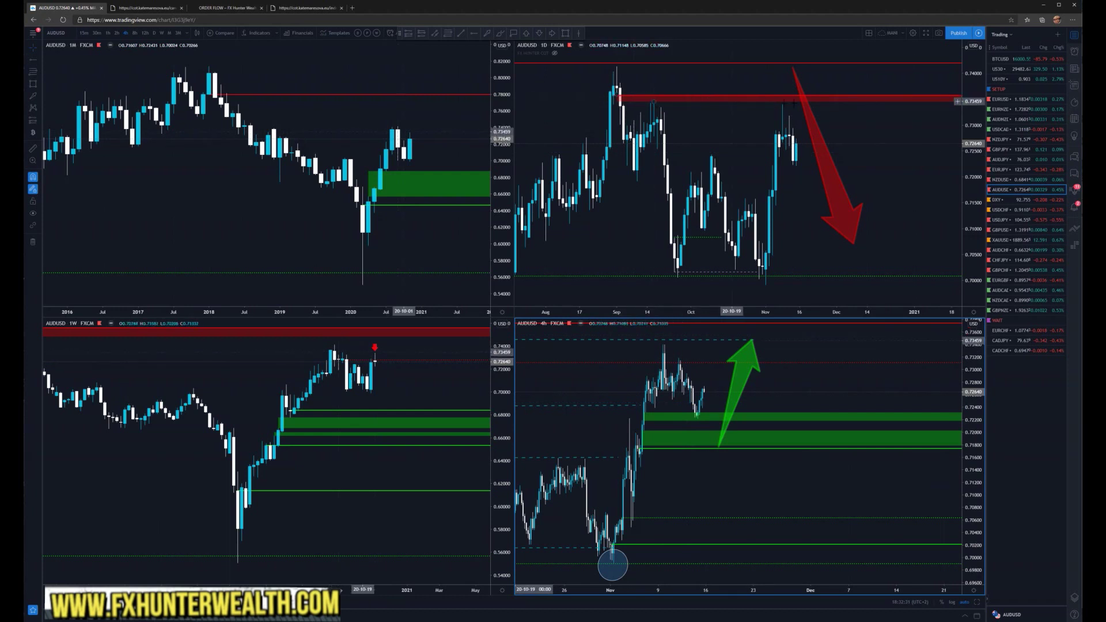
{"action": "left_click_drag", "start_coordinate": [793, 70], "coordinate": [813, 86]}
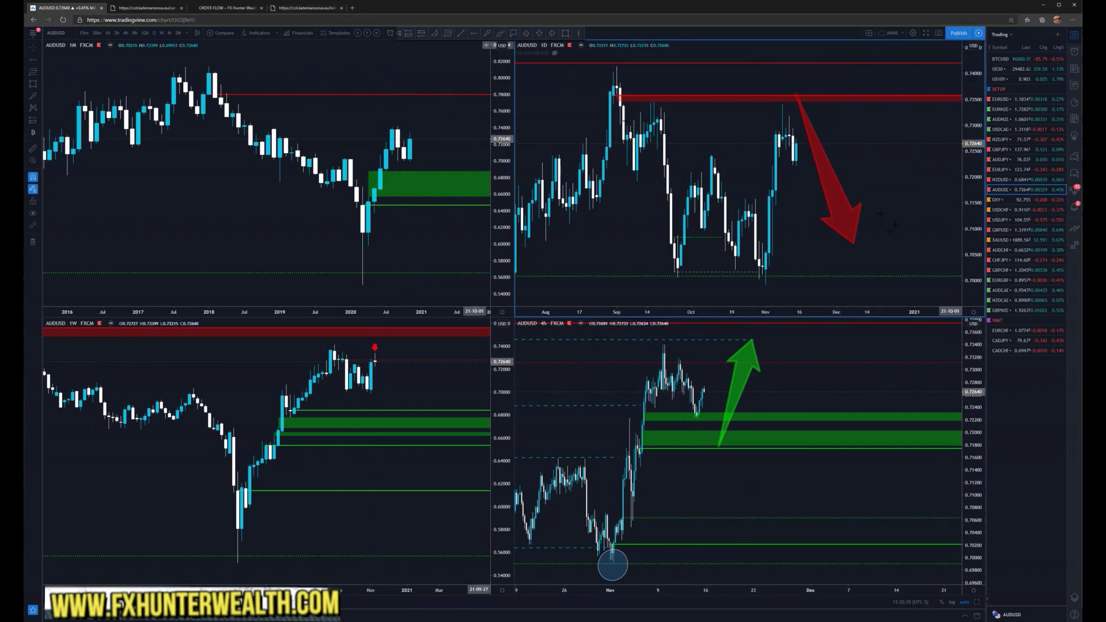
{"action": "left_click", "coordinate": [722, 212]}
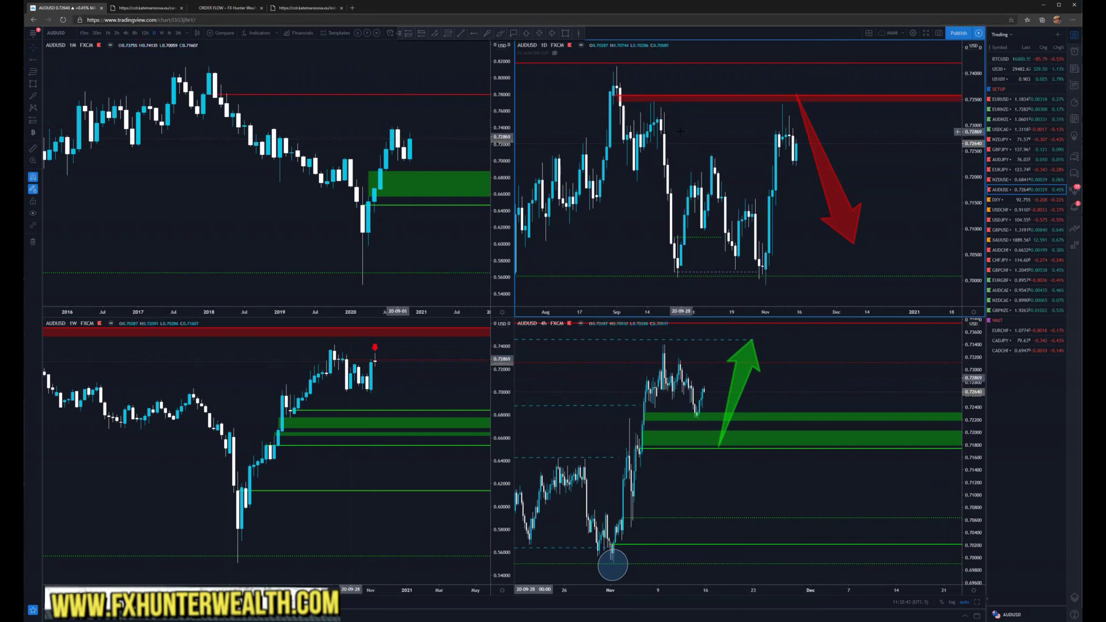
- Sketch an AUDUSD daily path up into the red zone and down to about 0.7155, then clear the sketch
{"action": "left_click", "coordinate": [799, 148]}
{"action": "left_click", "coordinate": [819, 92]}
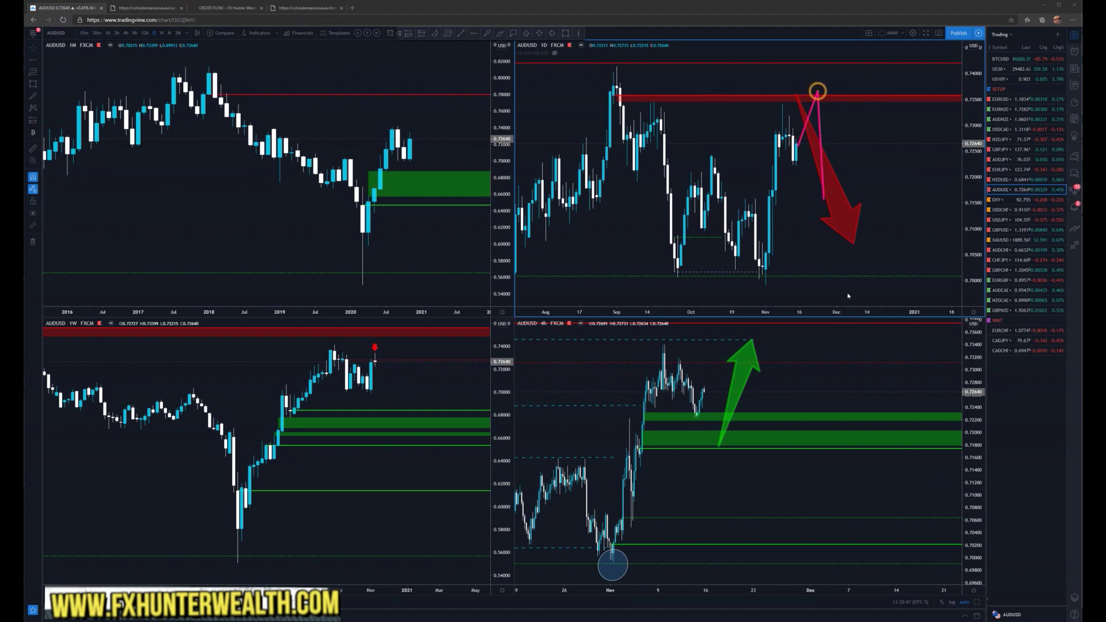
{"action": "key", "text": "Escape"}
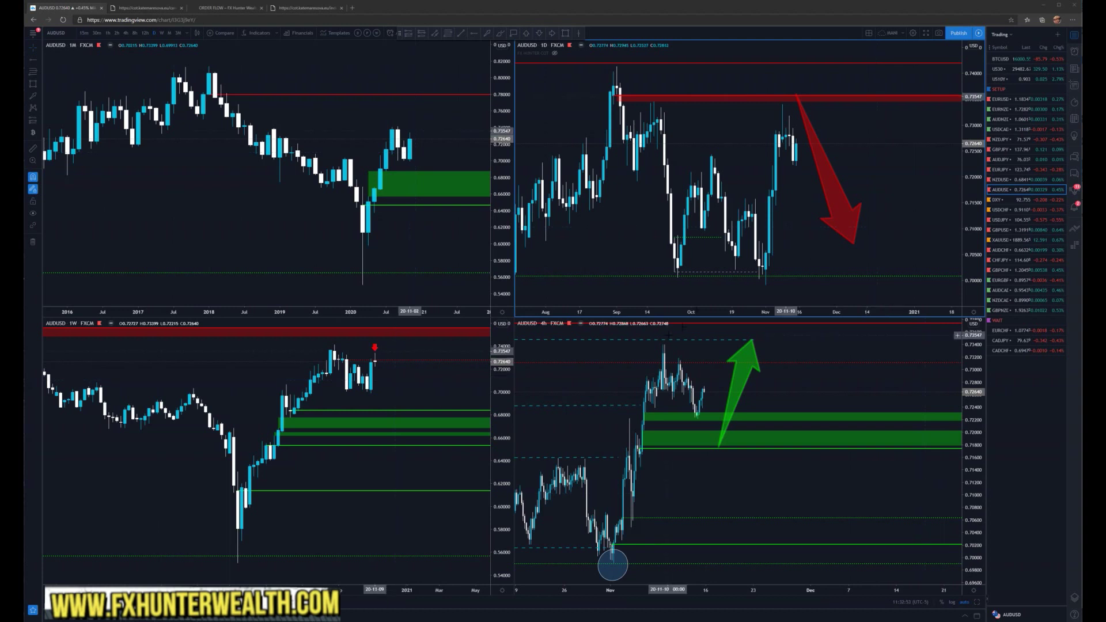
- Review the EURUSD multi-timeframe zone charts, the NZDJPY order flow tables and the AUDUSD retail positions
{"action": "left_click", "coordinate": [144, 10]}
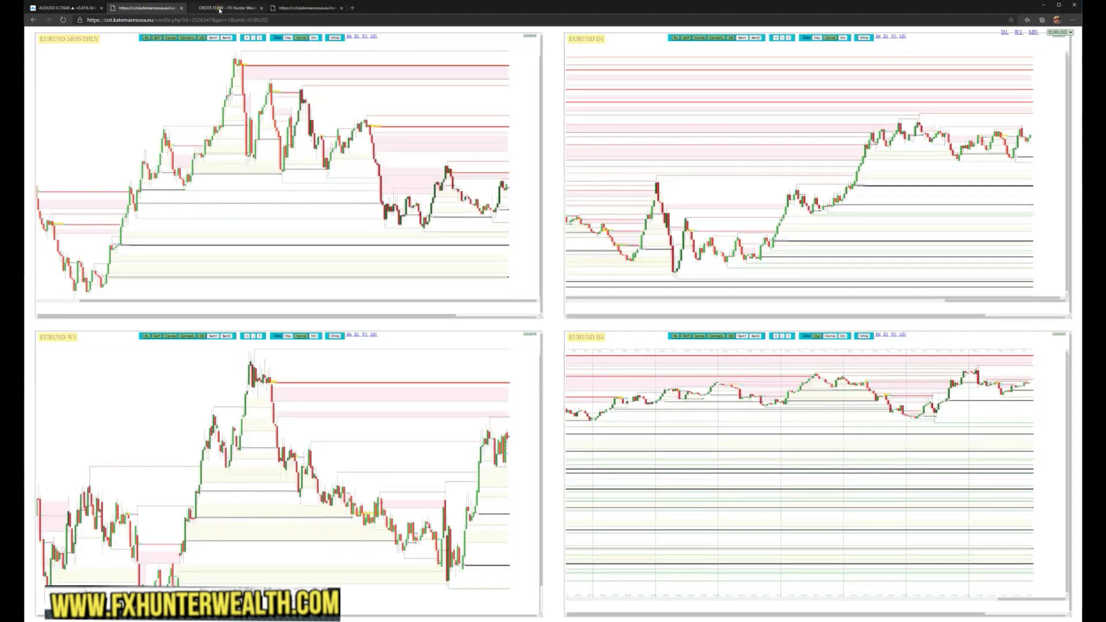
{"action": "left_click", "coordinate": [220, 10]}
{"action": "left_click", "coordinate": [300, 8]}
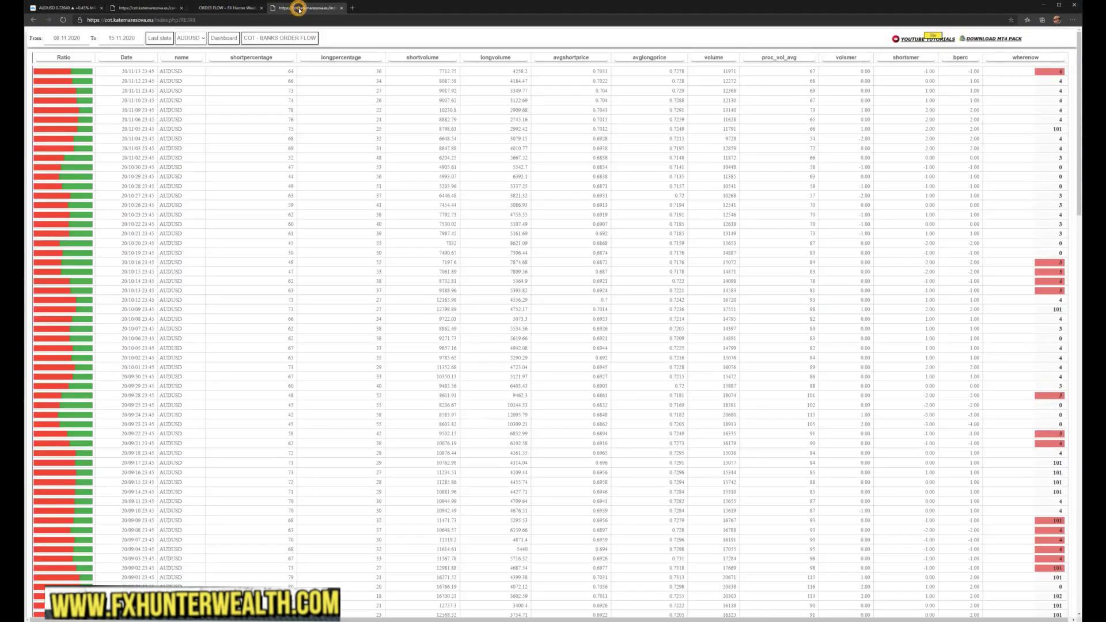
{"action": "left_click", "coordinate": [245, 10]}
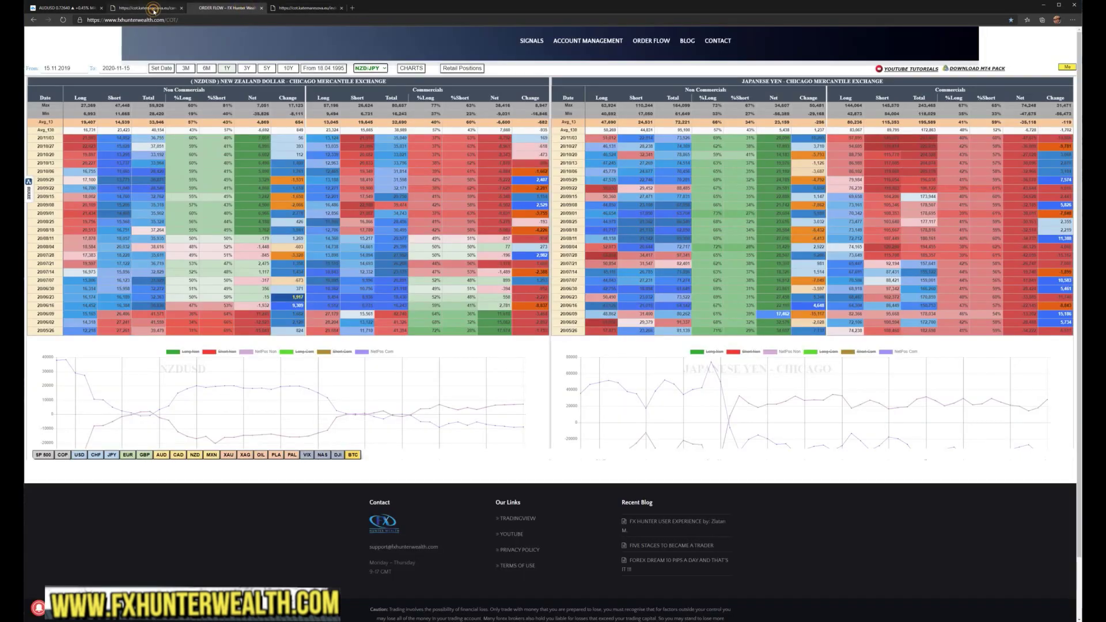
{"action": "left_click", "coordinate": [153, 9]}
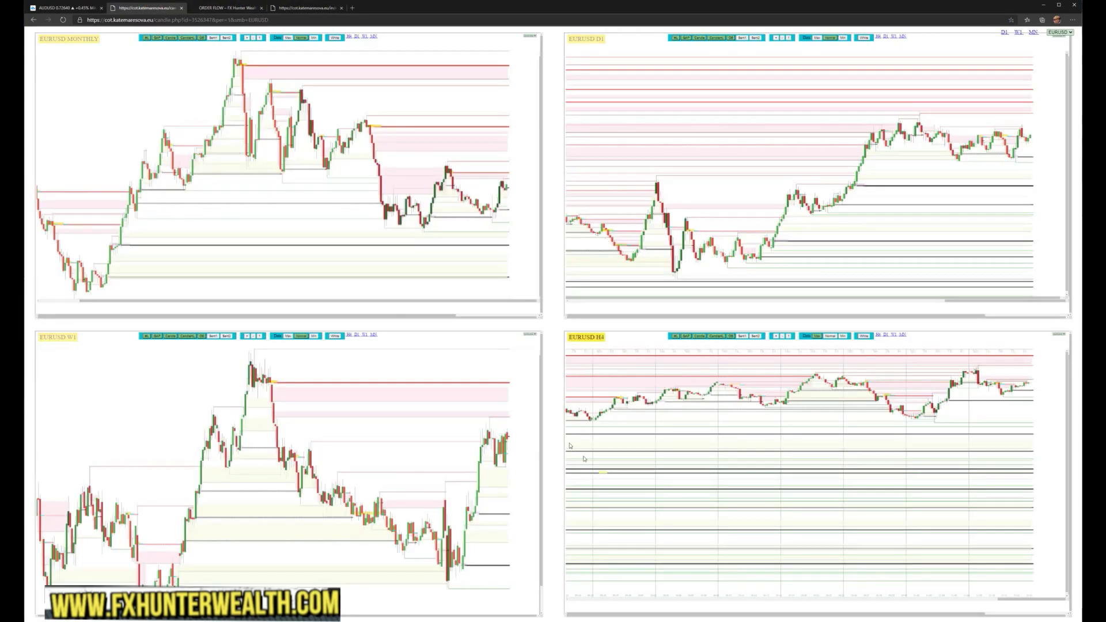
{"action": "left_click", "coordinate": [229, 9]}
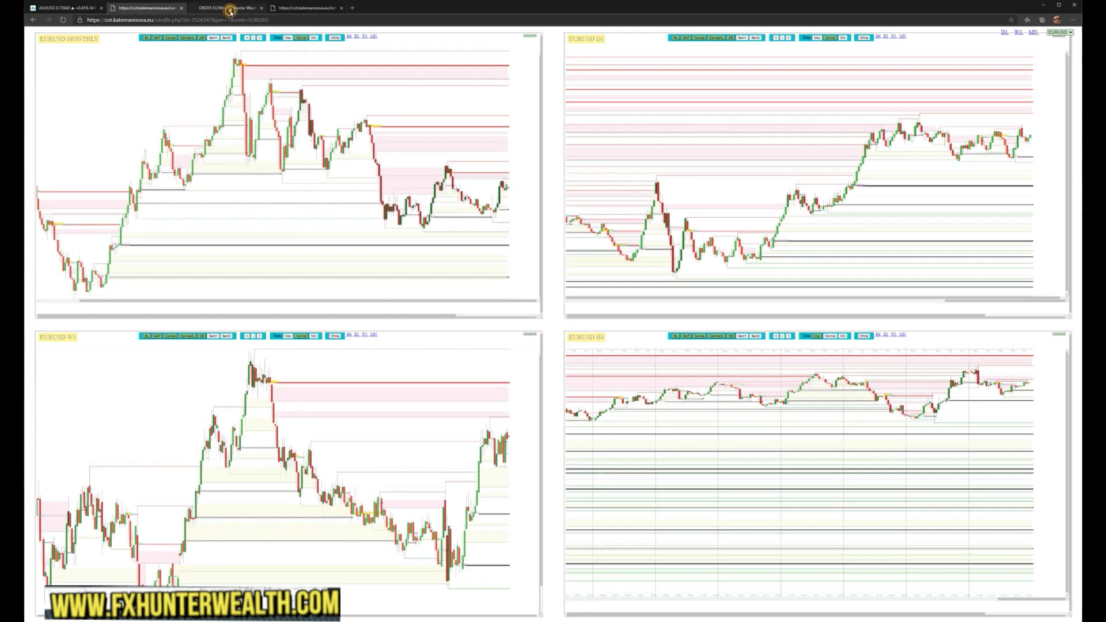
{"action": "left_click", "coordinate": [311, 9]}
{"action": "left_click", "coordinate": [238, 9]}
{"action": "left_click", "coordinate": [154, 9]}
{"action": "left_click", "coordinate": [230, 10]}
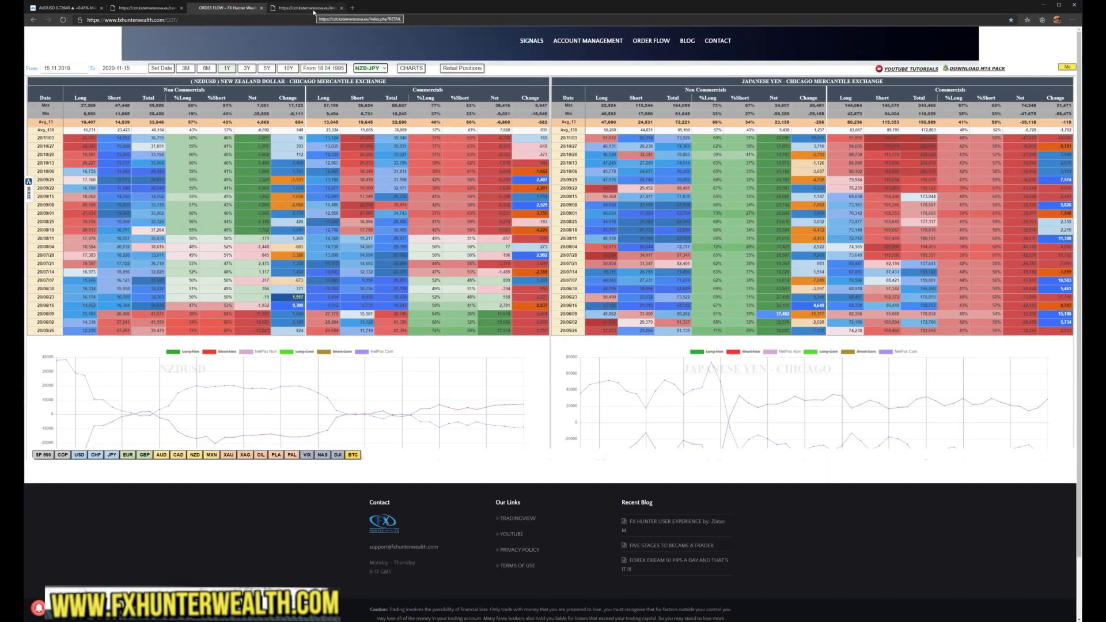
{"action": "left_click", "coordinate": [314, 9]}
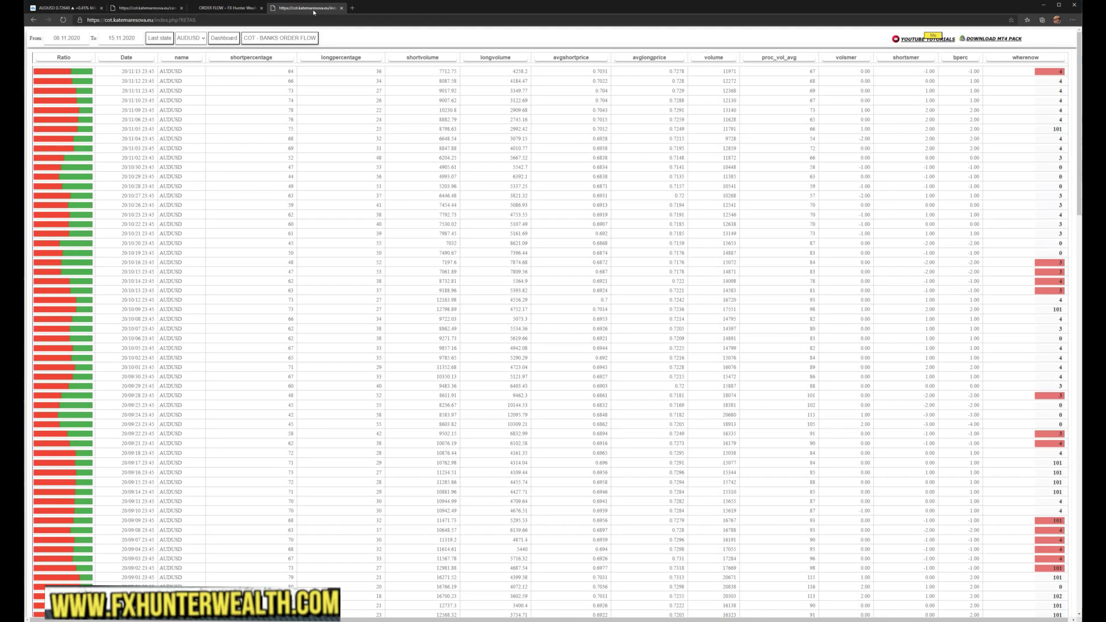
{"action": "left_click", "coordinate": [239, 8]}
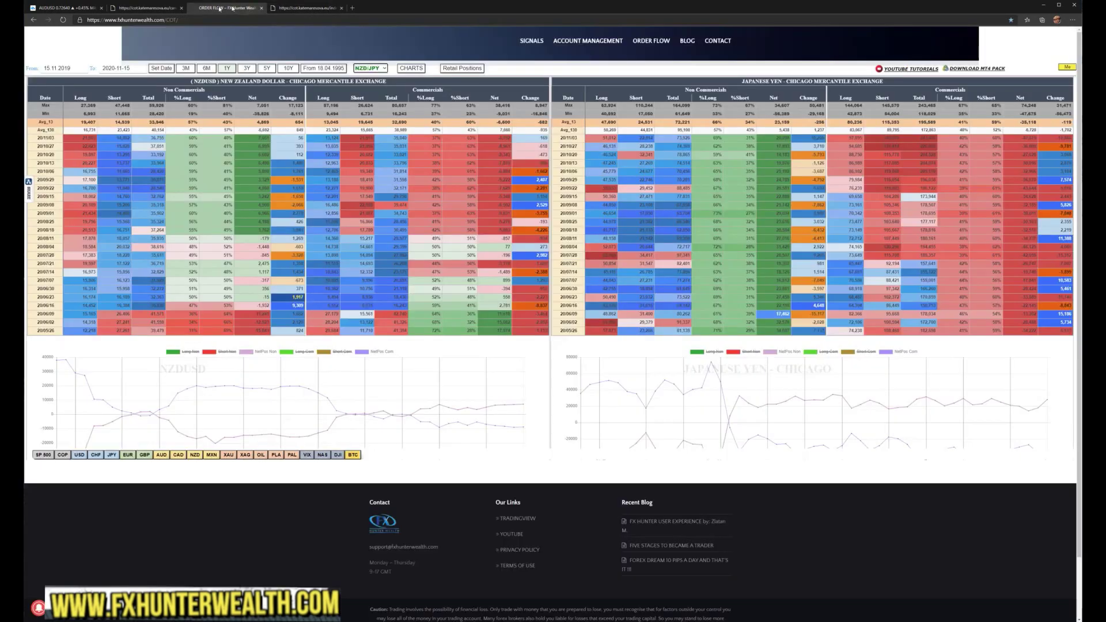
{"action": "left_click", "coordinate": [150, 8]}
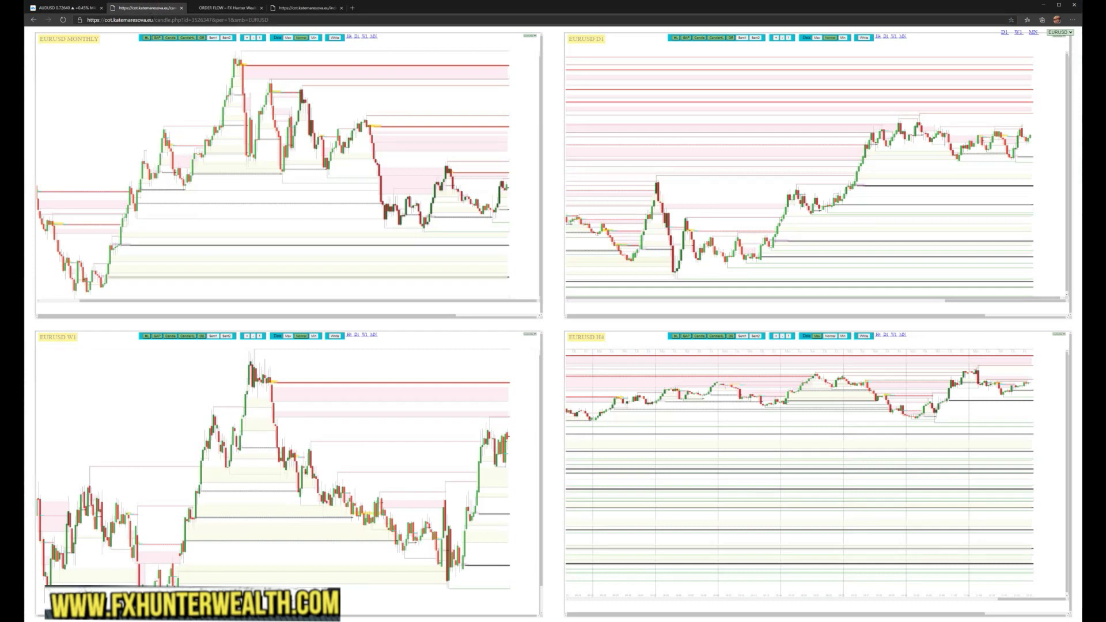